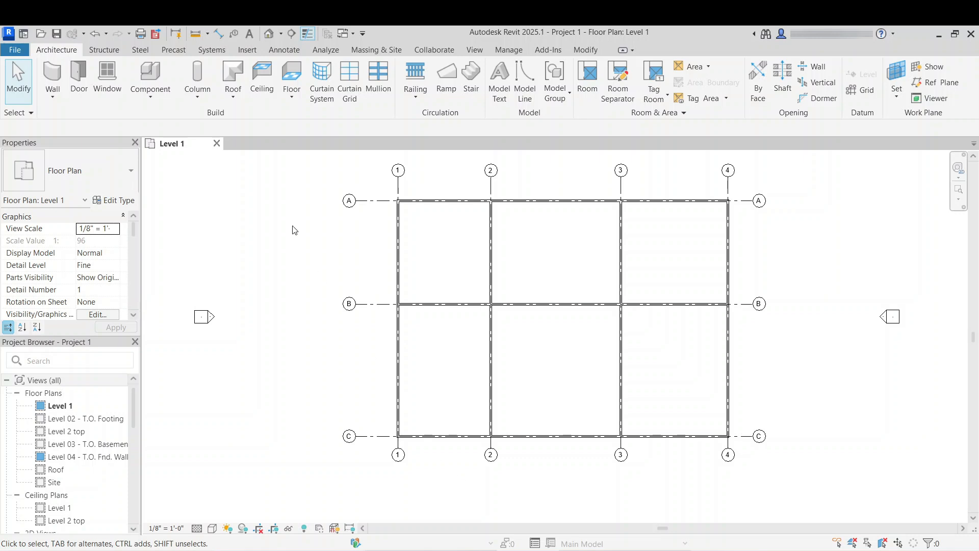
- Place a 24" x 24" rectangular architectural column at the intersection of grids 2 and B
click(197, 95)
click(210, 145)
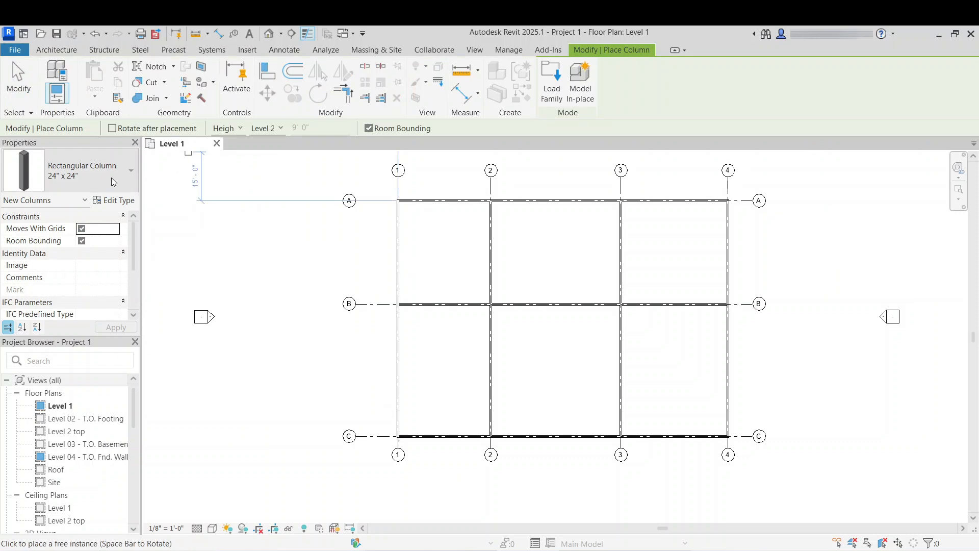
click(111, 177)
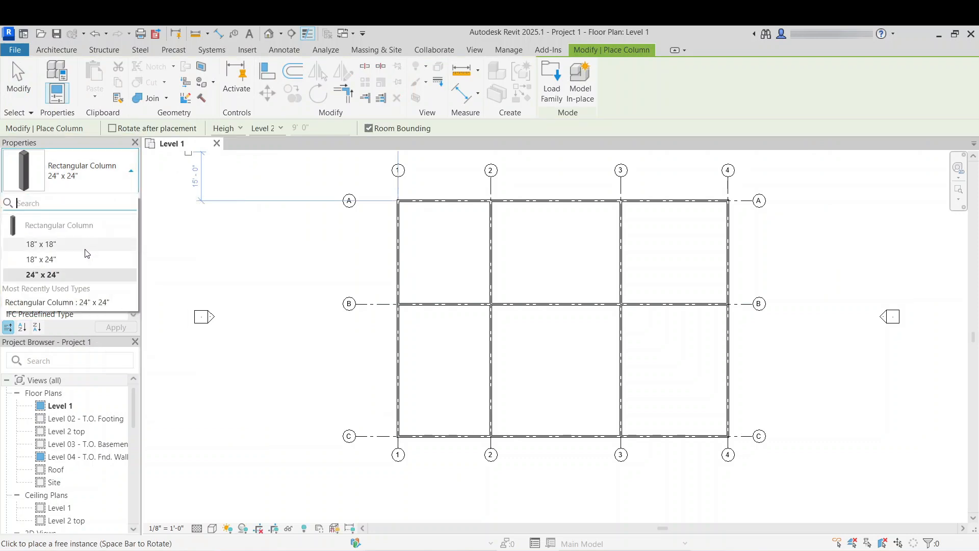
mouse_move(81, 280)
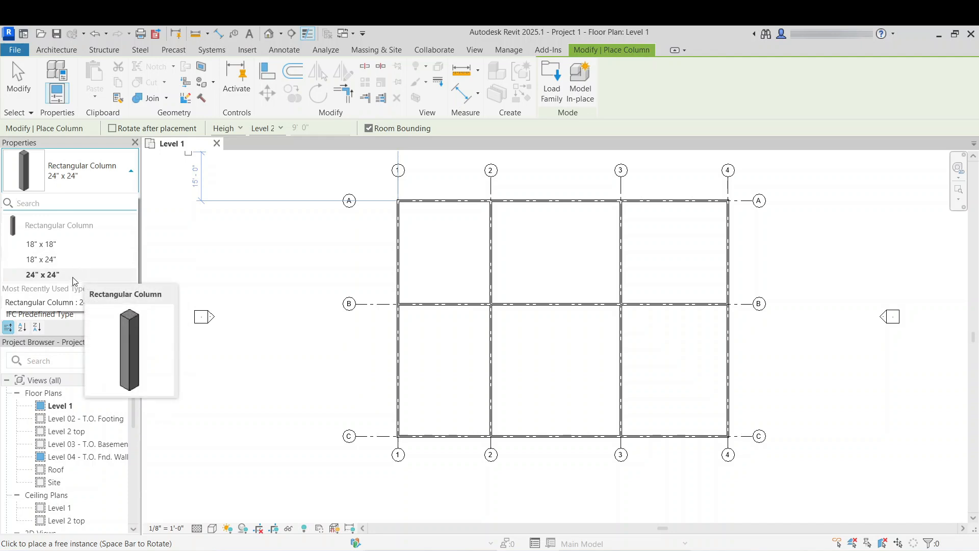
click(75, 280)
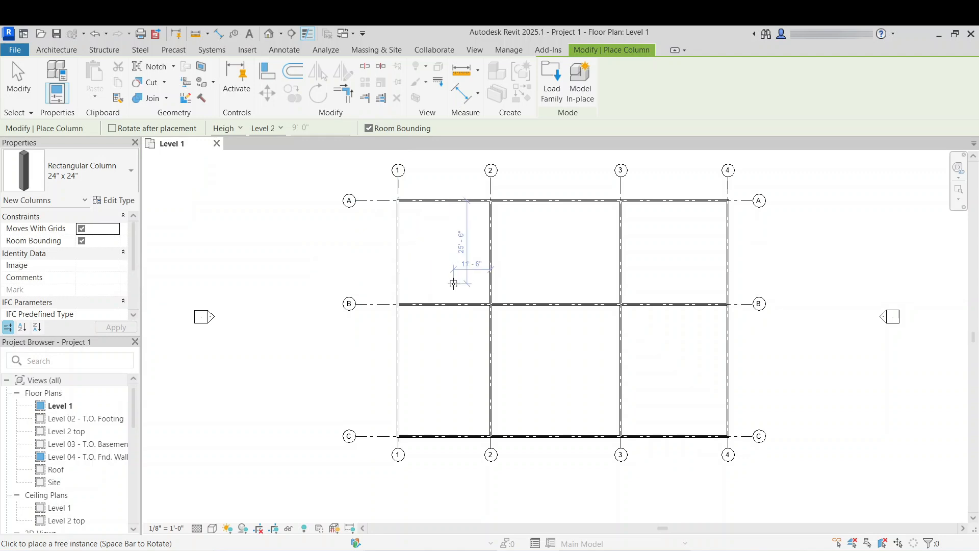
scroll(454, 284, up, 2)
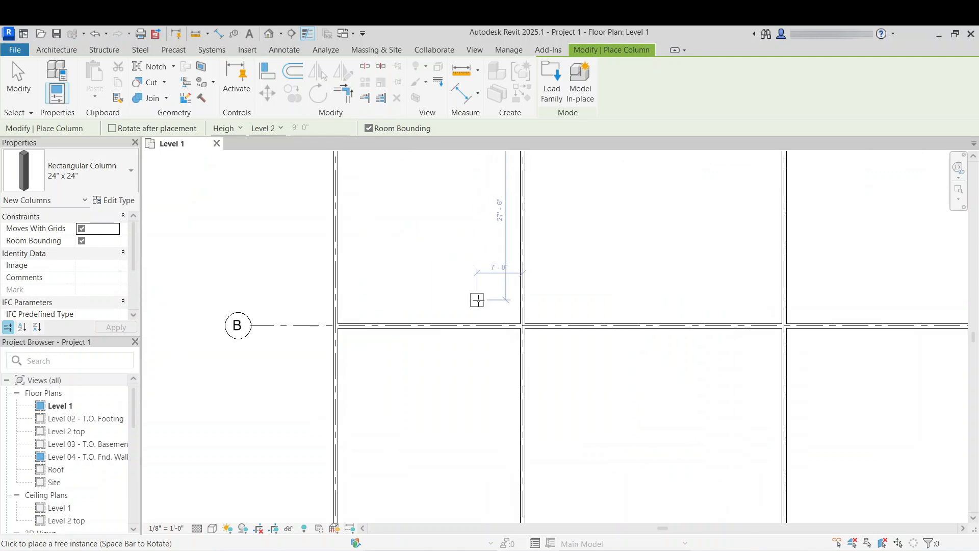
scroll(528, 321, up, 2)
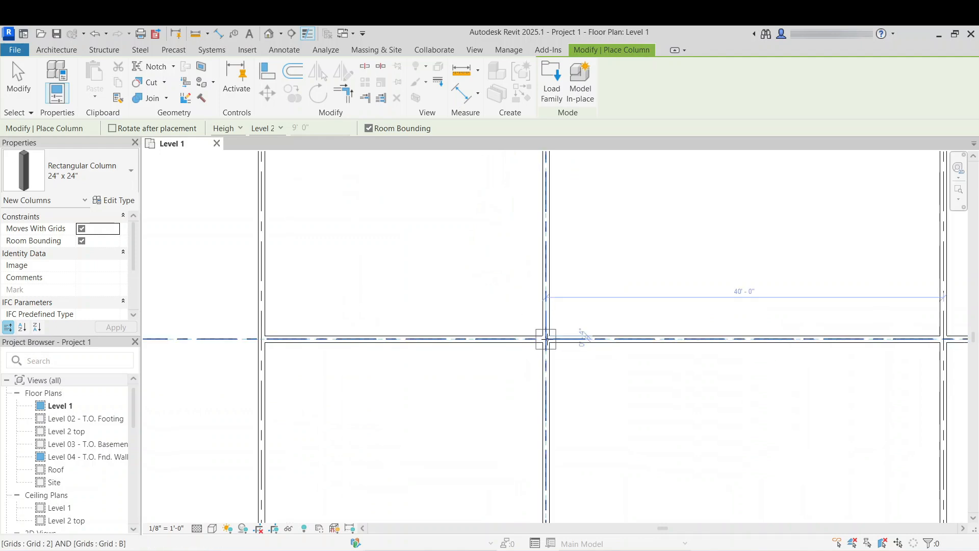
scroll(515, 291, down, 2)
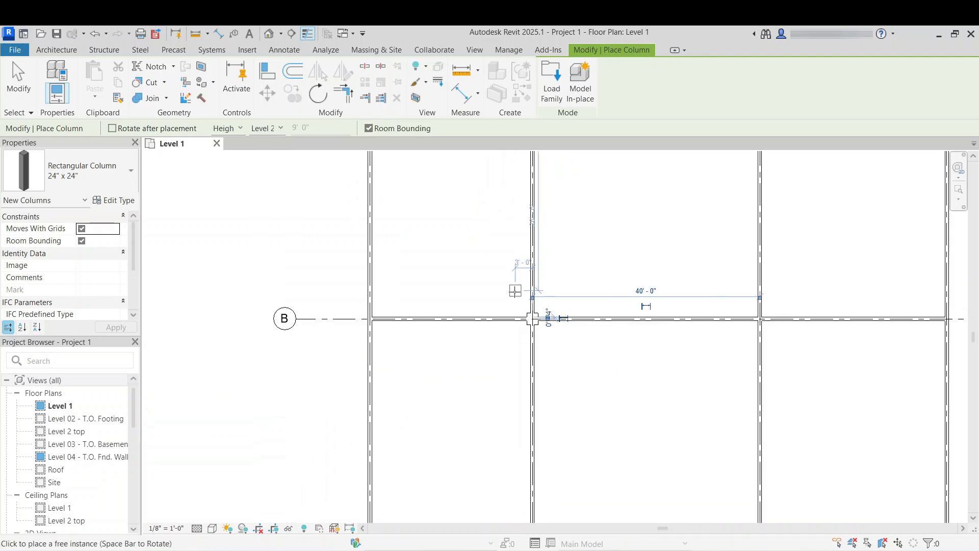
scroll(516, 291, down, 3)
key(Escape)
key(Escape)
middle_drag(514, 280, 478, 323)
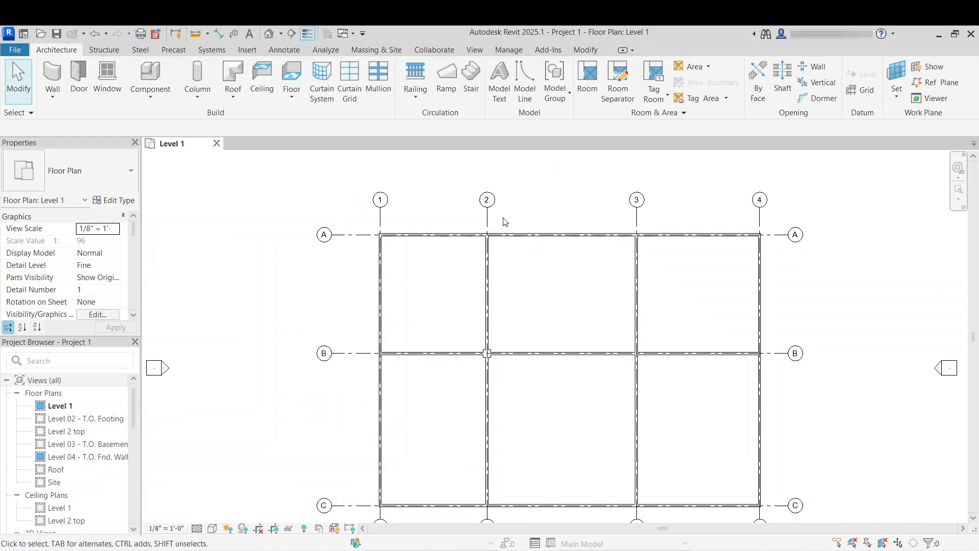
- Move grid 2 toward grid 1 to test whether the column follows it, and undo the move
scroll(504, 221, up, 3)
middle_drag(496, 227, 574, 223)
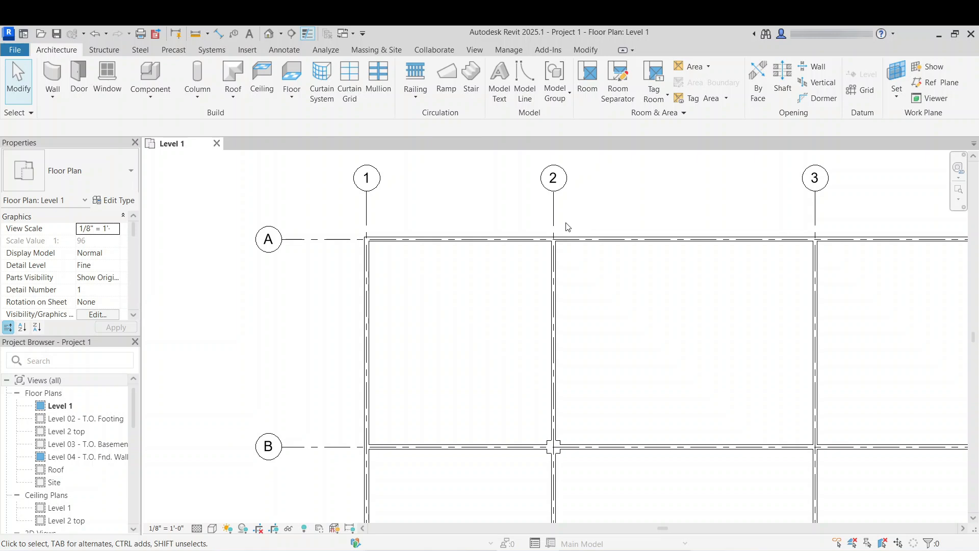
click(554, 228)
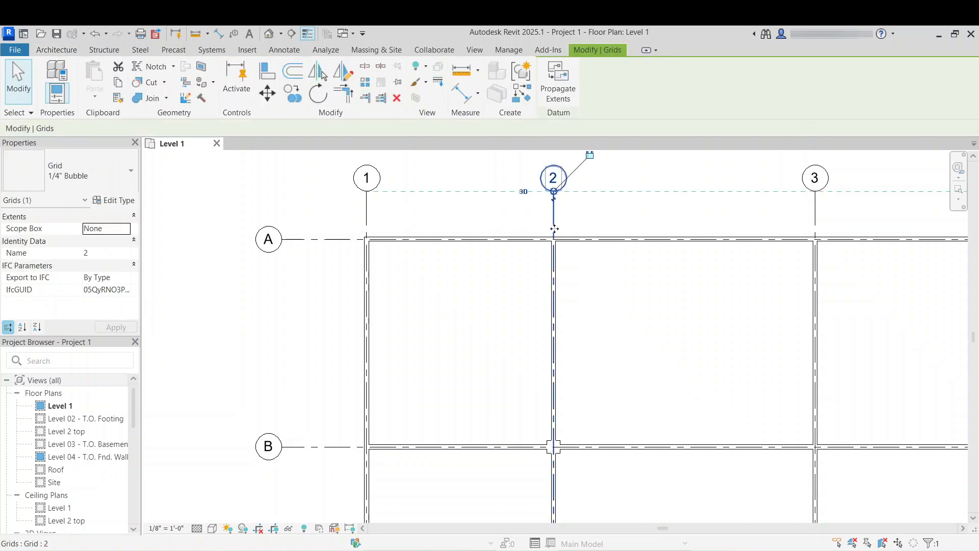
drag(546, 229, 495, 228)
click(558, 218)
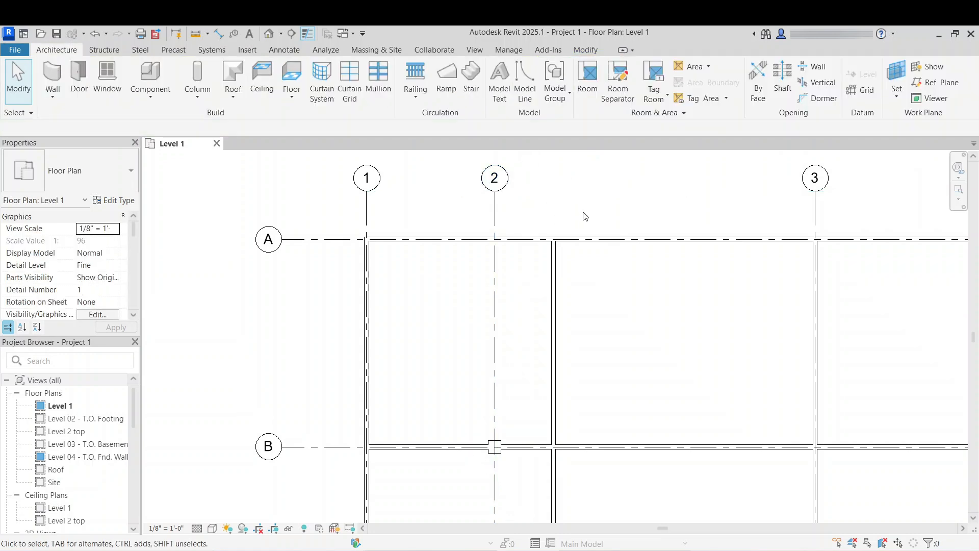
key(ctrl+z)
- Place a 24" x 24" rectangular architectural column on grid 2, flush with the outer face of the grid A wall
click(200, 101)
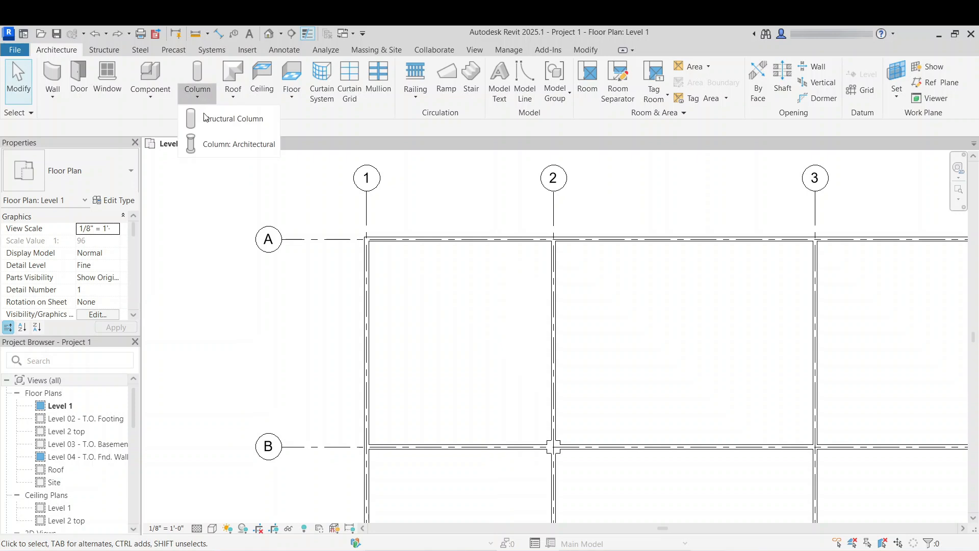
click(214, 144)
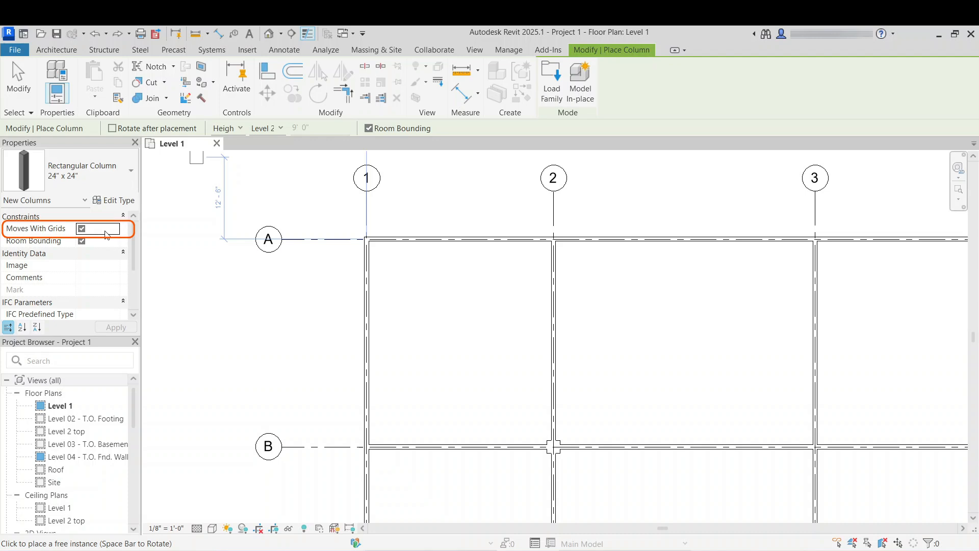
scroll(558, 244, up, 2)
scroll(537, 233, up, 1)
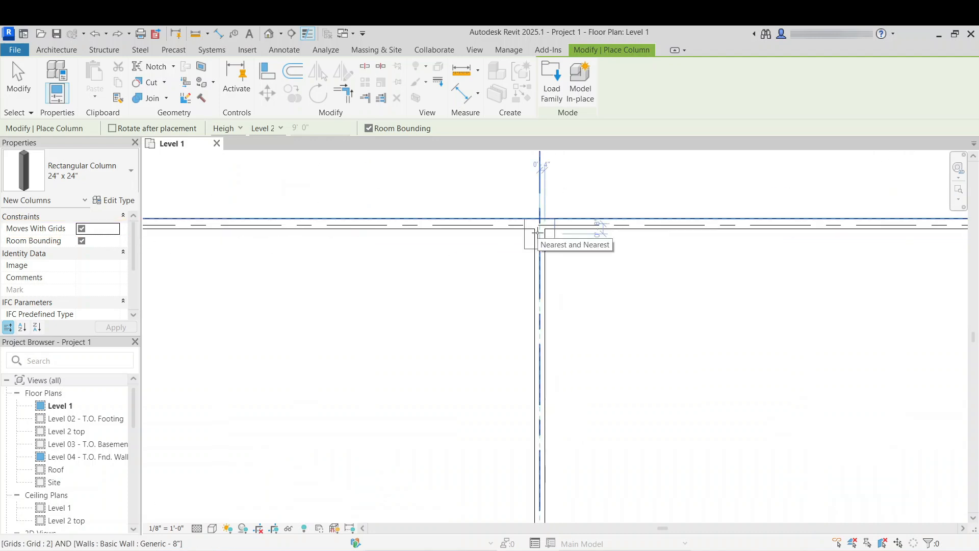
click(536, 233)
scroll(498, 271, down, 4)
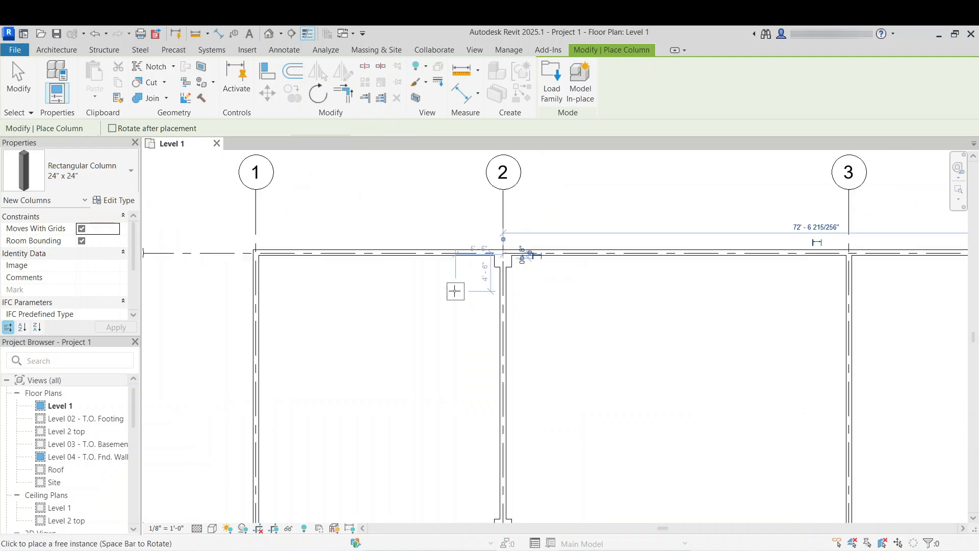
key(Escape)
key(Escape)
- Examine how the two architectural columns on grid 2 merge with the adjoining walls, in plan and in the 3D view
click(495, 266)
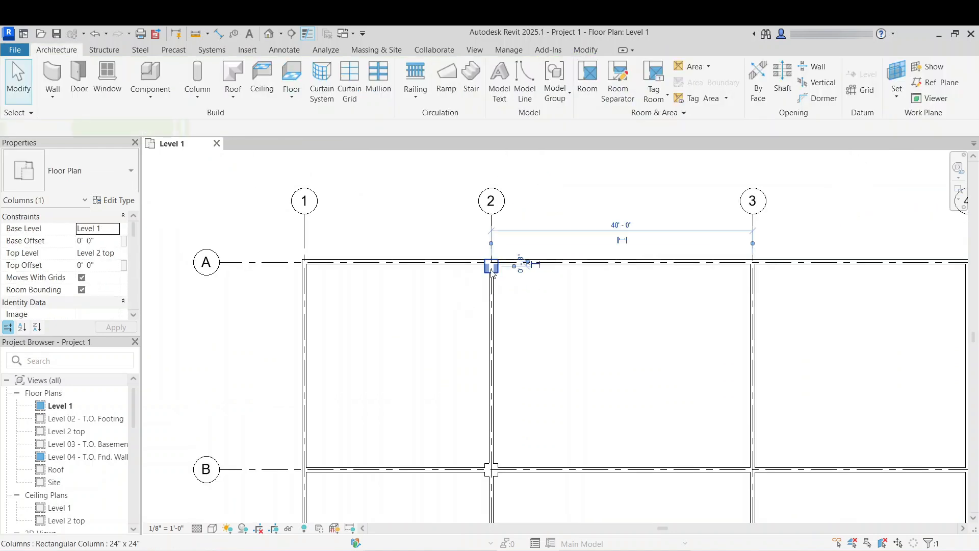
click(454, 303)
scroll(489, 262, up, 2)
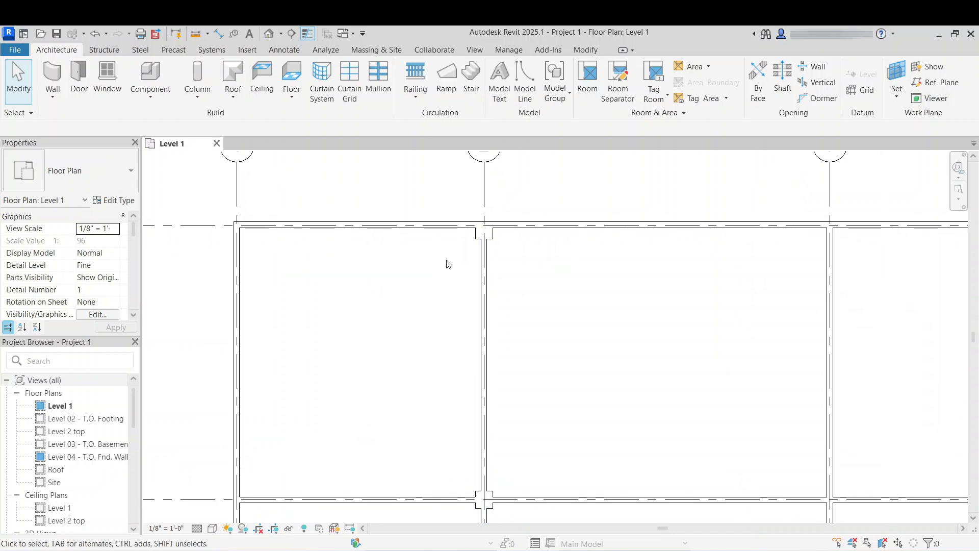
click(484, 232)
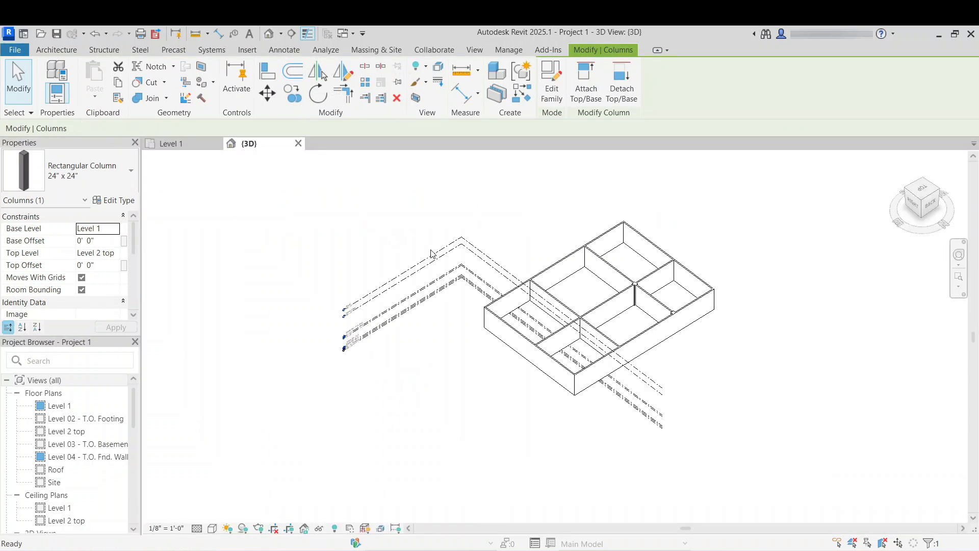
scroll(698, 321, up, 3)
scroll(590, 319, up, 6)
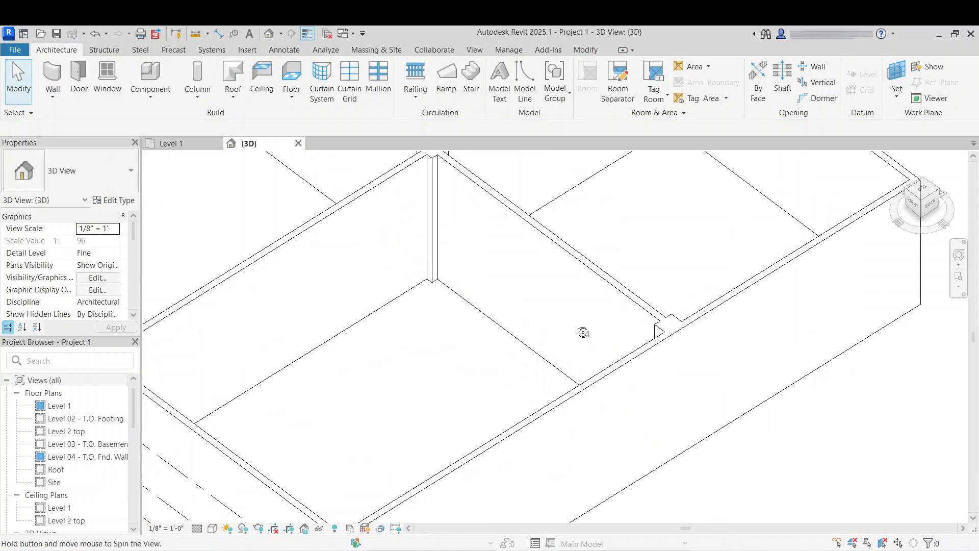
click(600, 195)
scroll(437, 274, down, 4)
shift+middle_drag(437, 274, 582, 331)
scroll(583, 331, up, 4)
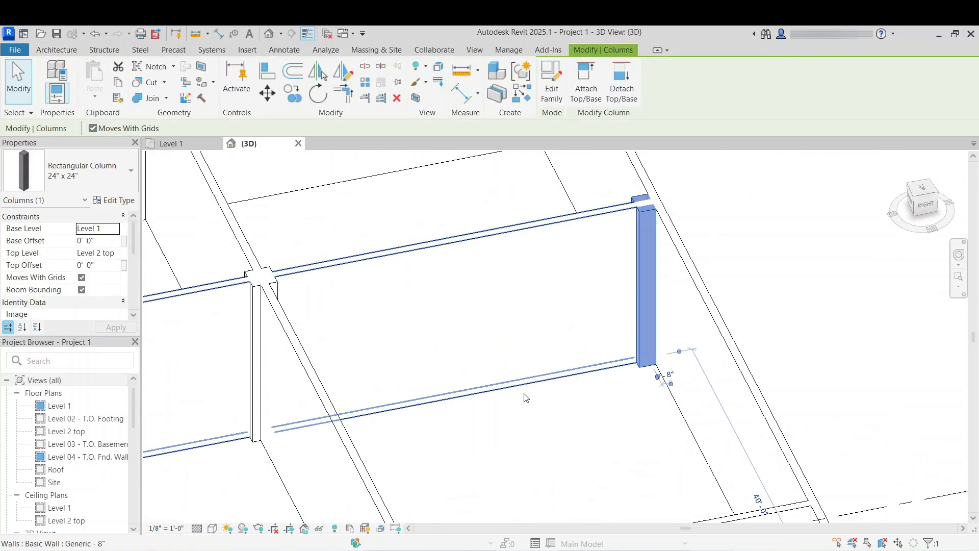
click(326, 301)
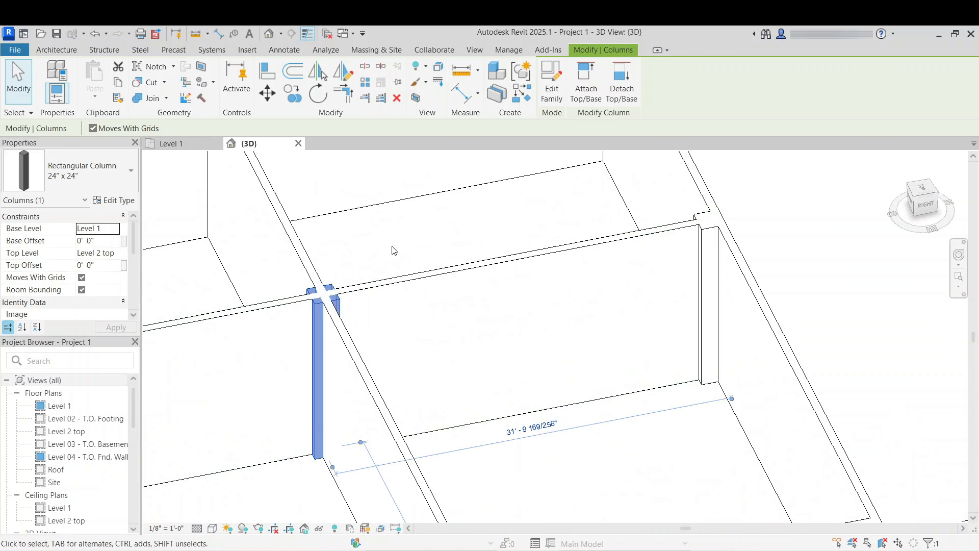
key(Escape)
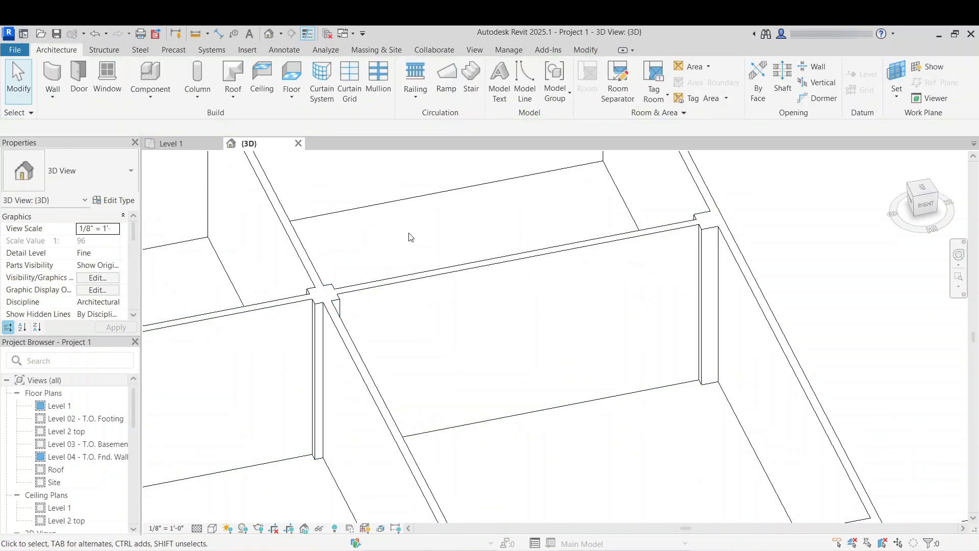
- On the Level 1 plan, place a vertical W10X49 structural column outside the grid A wall, about 7'-1" from grid 2 and 1'-8" from grid A
click(171, 143)
click(204, 96)
click(222, 123)
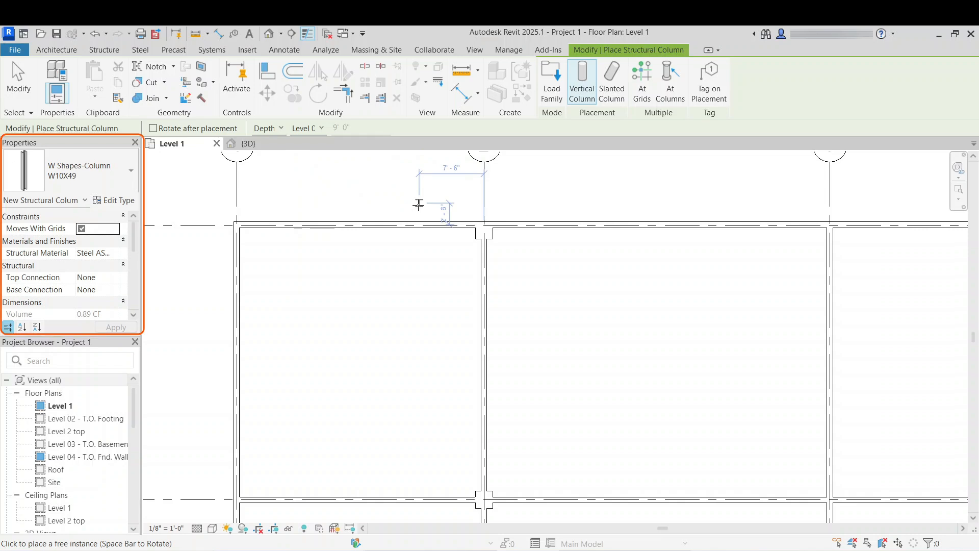
scroll(418, 204, up, 1)
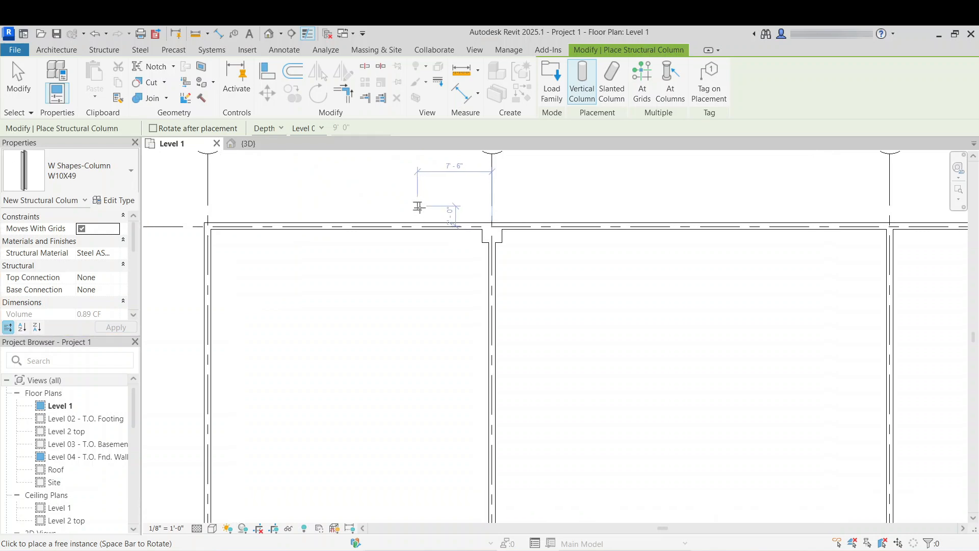
scroll(418, 206, up, 5)
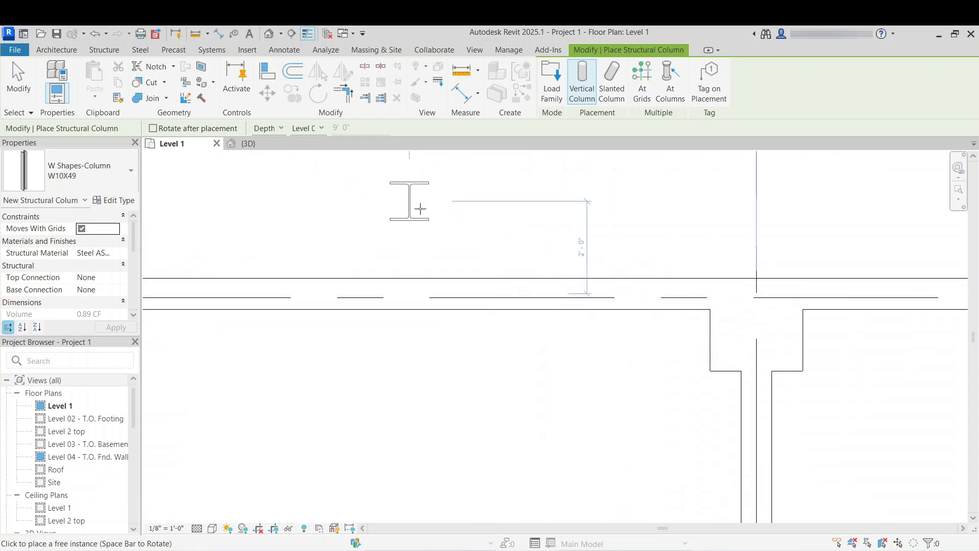
middle_drag(439, 250, 442, 262)
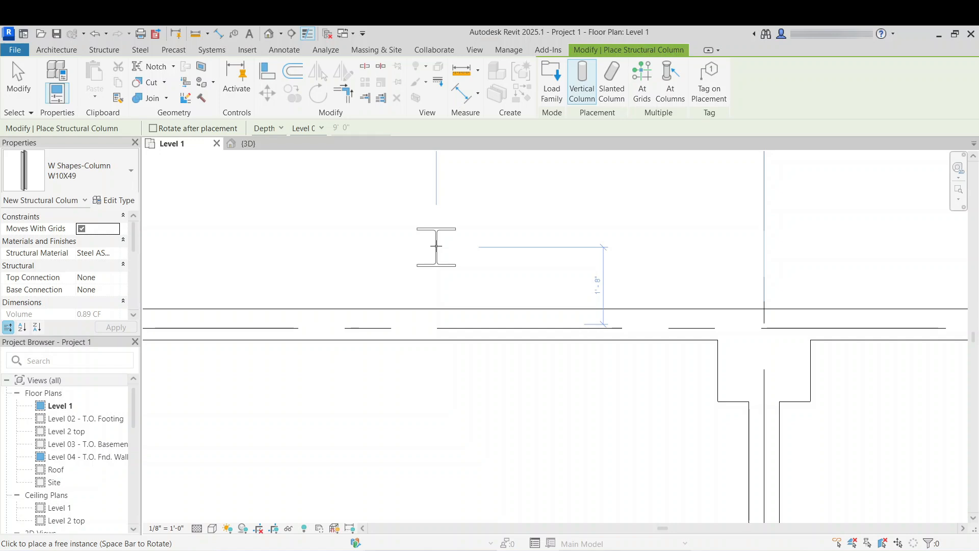
click(437, 246)
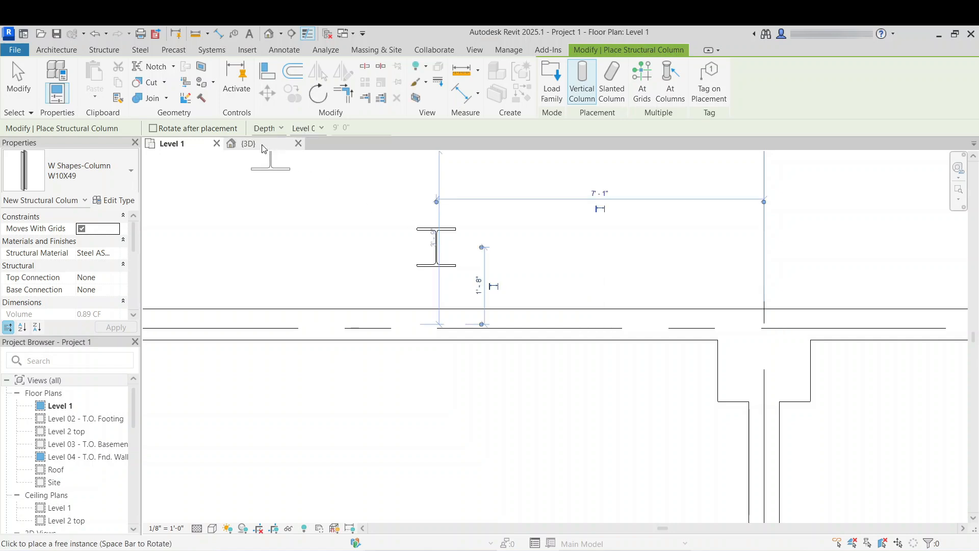
- Inspect the area outside the grid A wall in the 3D view for the placed structural column
click(248, 143)
key(Escape)
key(Escape)
shift+middle_drag(443, 246, 488, 323)
scroll(490, 325, up, 5)
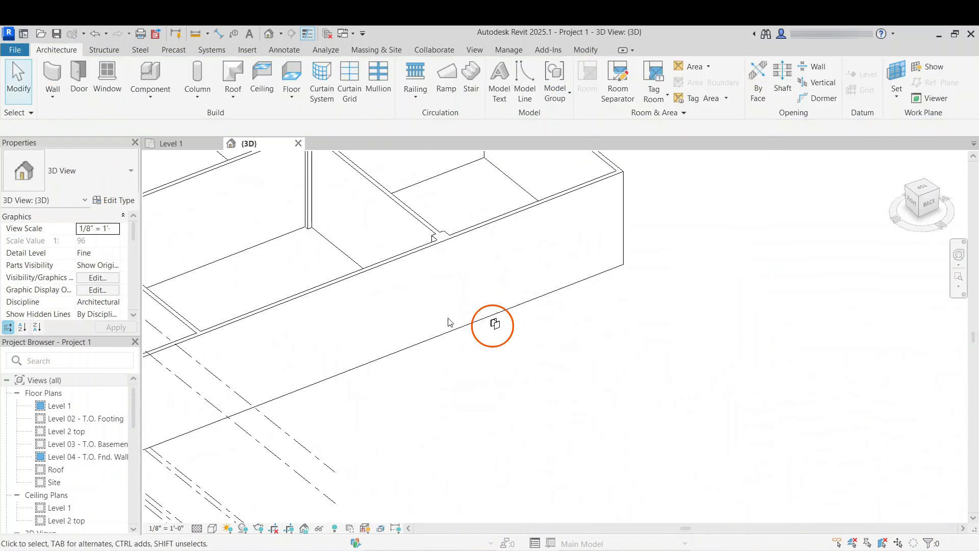
- On the Level 1 plan, place a W10X49 structural column in the grid A wall about 3'-5" from grid 2, using Height to Level 2 top, and show it in 3D
click(171, 143)
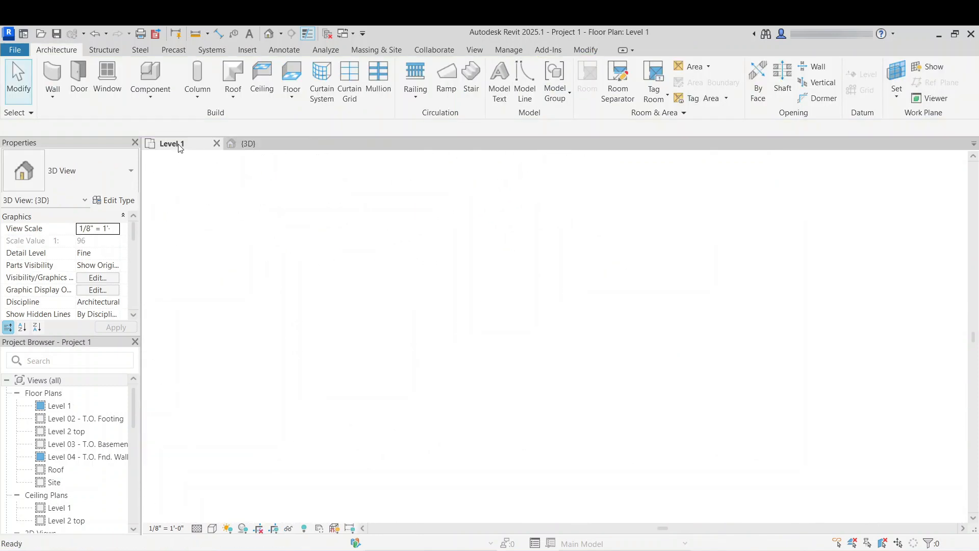
click(205, 96)
click(215, 116)
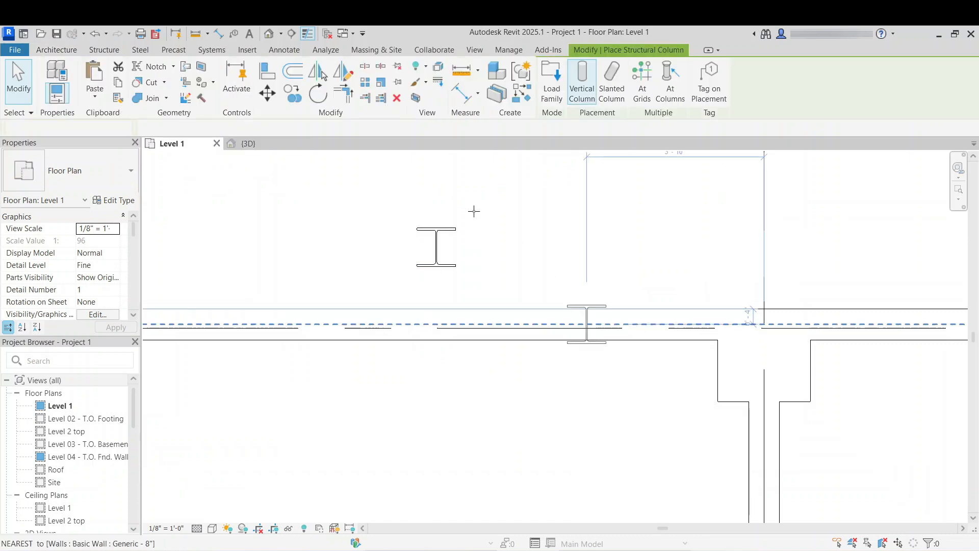
click(417, 171)
click(266, 128)
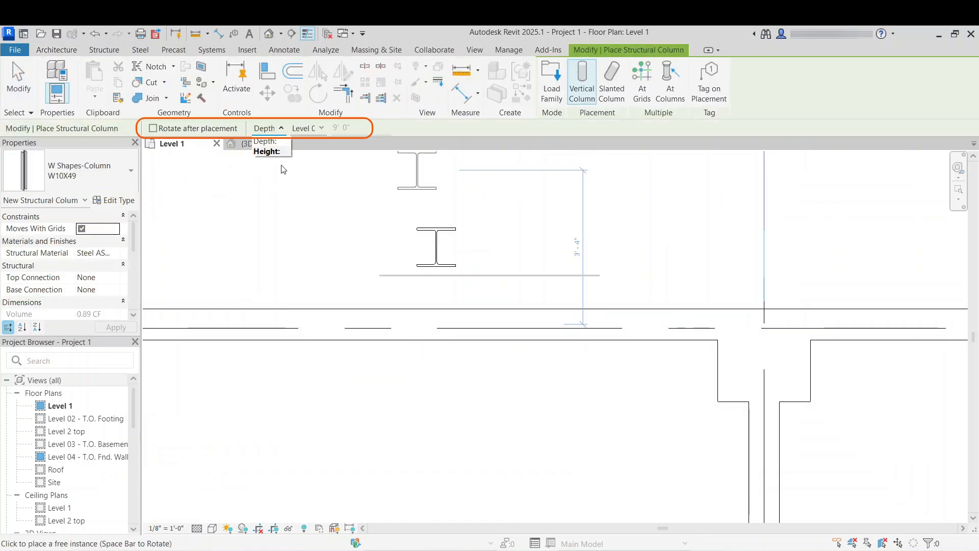
click(264, 151)
click(309, 129)
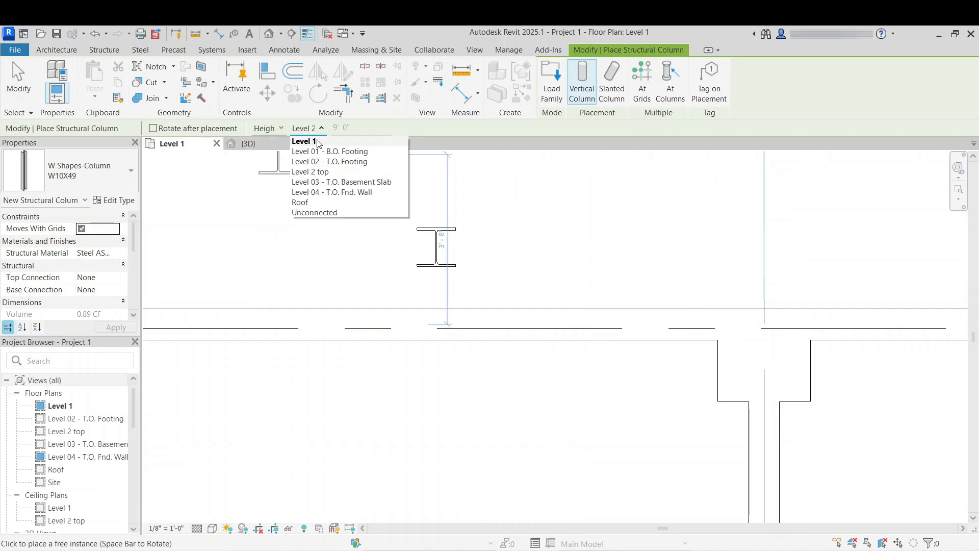
click(337, 172)
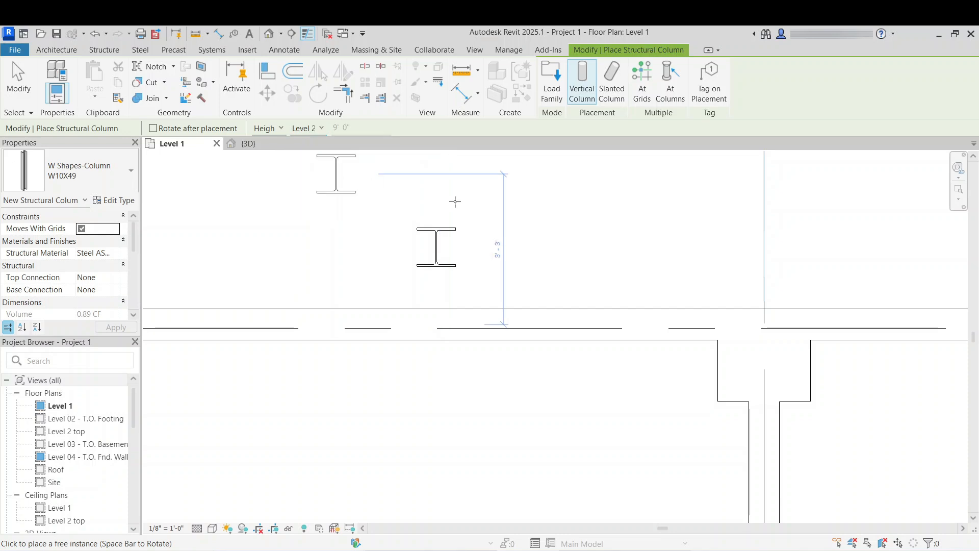
click(606, 323)
key(Escape)
key(Escape)
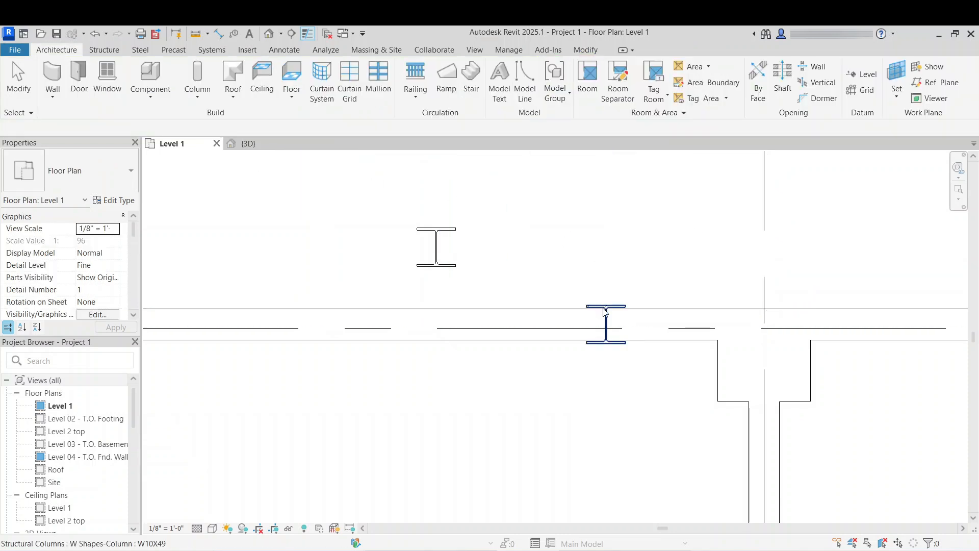
click(249, 143)
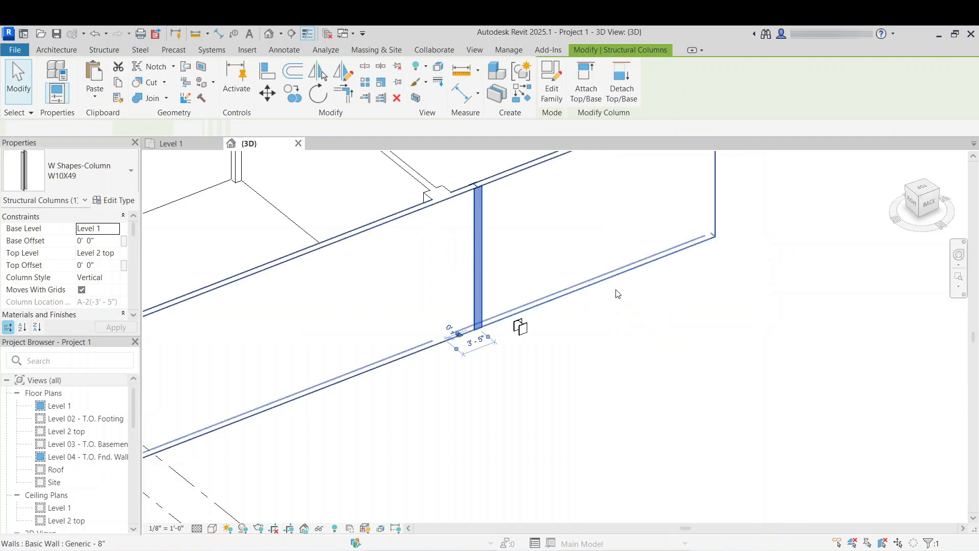
- Compare the structural column in the grid A wall with the shorter one outside it in the 3D view
scroll(589, 306, down, 2)
middle_drag(586, 336, 635, 455)
scroll(582, 350, up, 3)
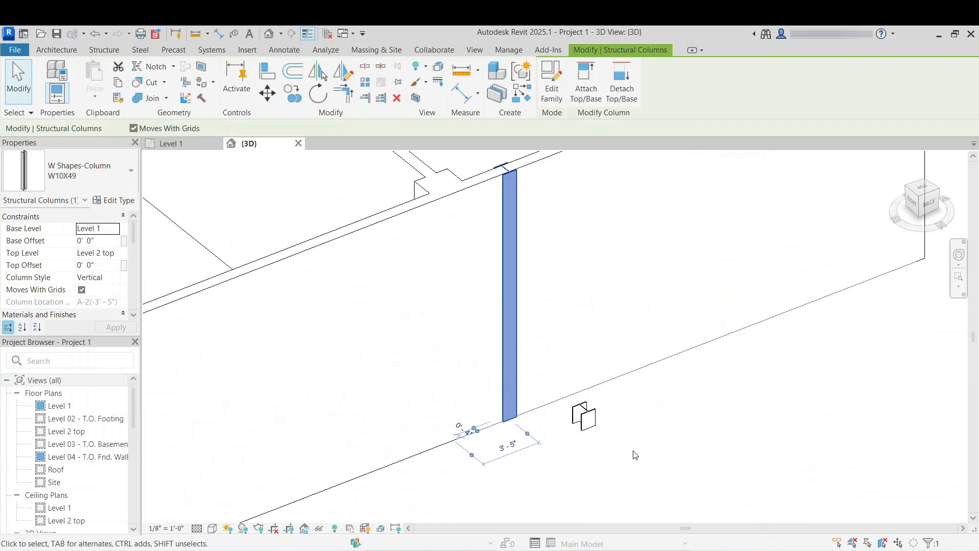
click(584, 415)
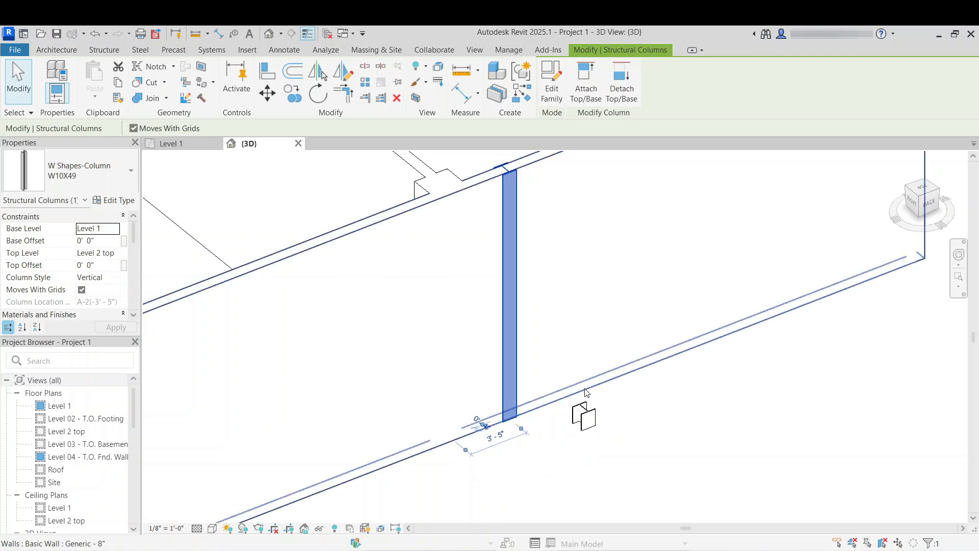
scroll(632, 423, down, 2)
middle_drag(632, 423, 641, 435)
click(649, 460)
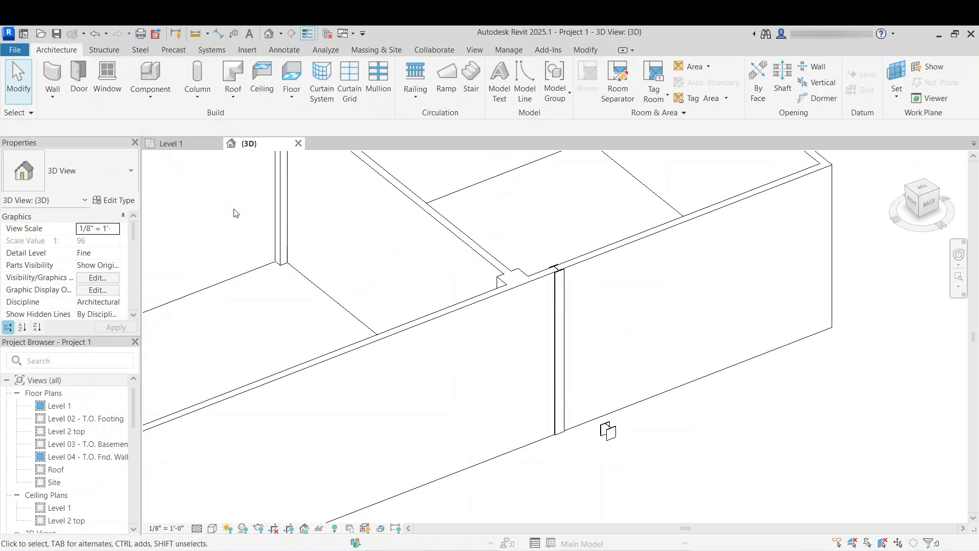
- On the Level 1 plan, delete the two W10X49 structural columns near grid A and the two 24" x 24" architectural columns on grid 2
click(192, 143)
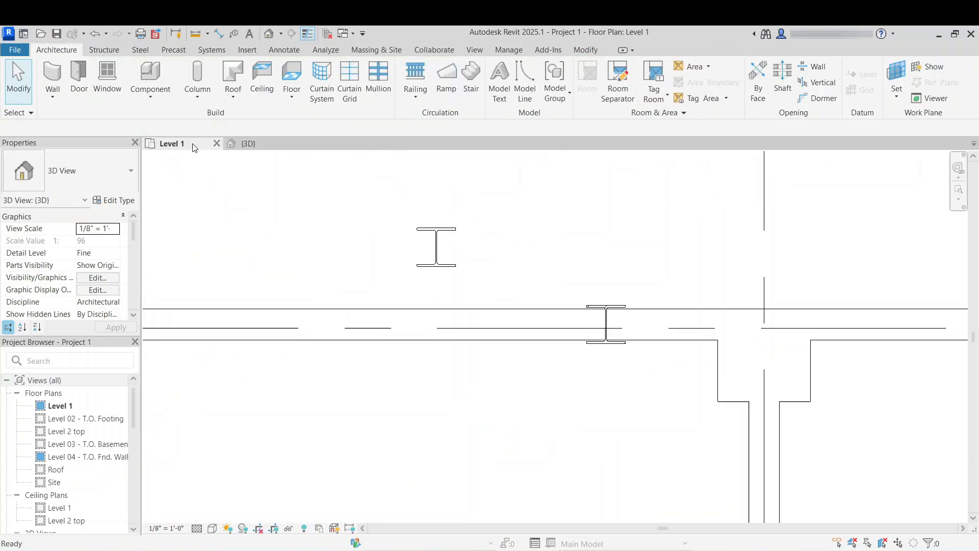
click(427, 239)
ctrl+click(517, 275)
scroll(515, 274, down, 2)
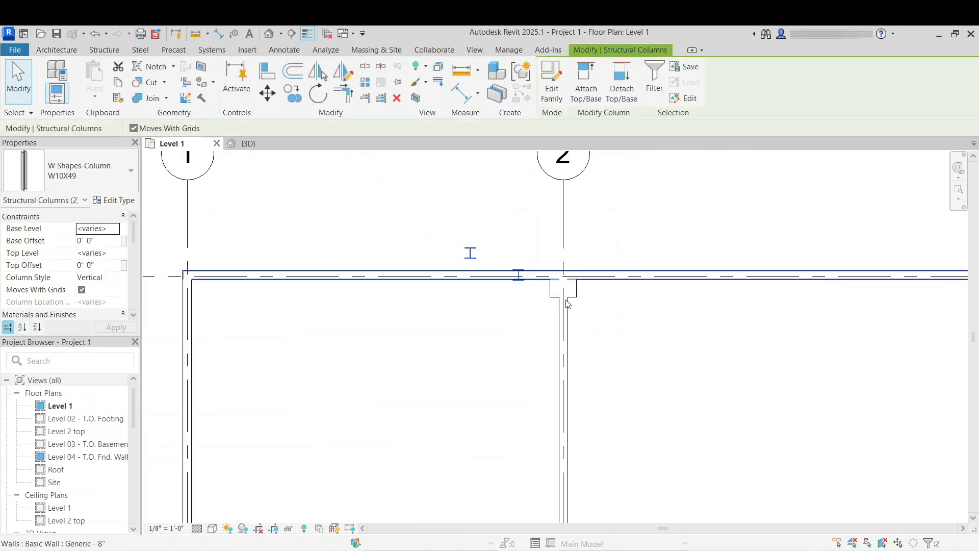
scroll(549, 255, down, 3)
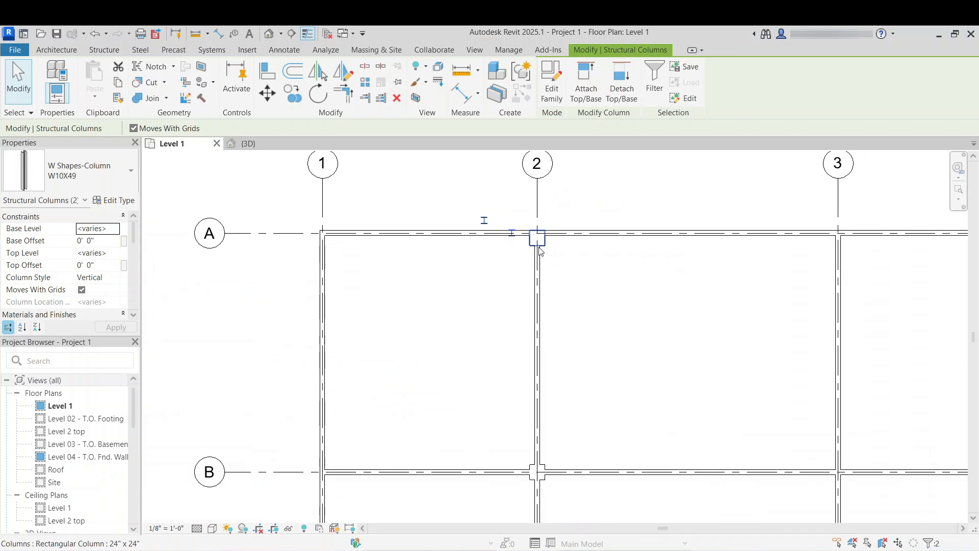
key(Escape)
click(542, 248)
click(582, 388)
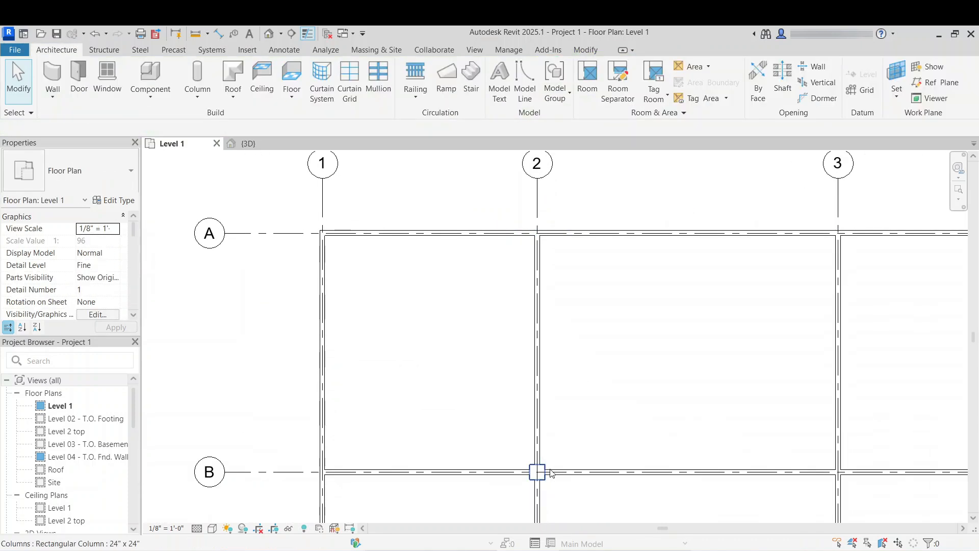
click(551, 473)
key(Escape)
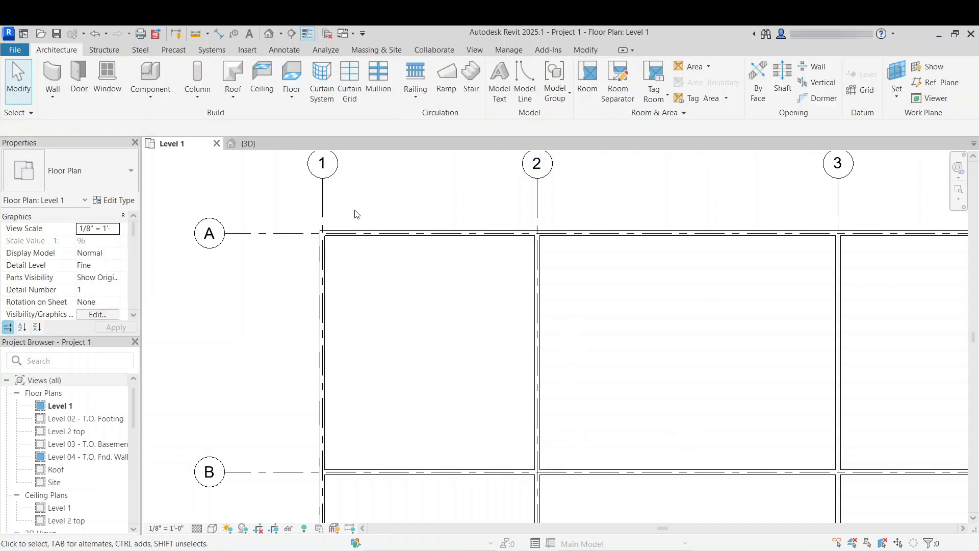
- Place vertical W10X49 structural columns at all intersections of grids 1 to 4 and A to C, using Height to Level 2 top
click(197, 96)
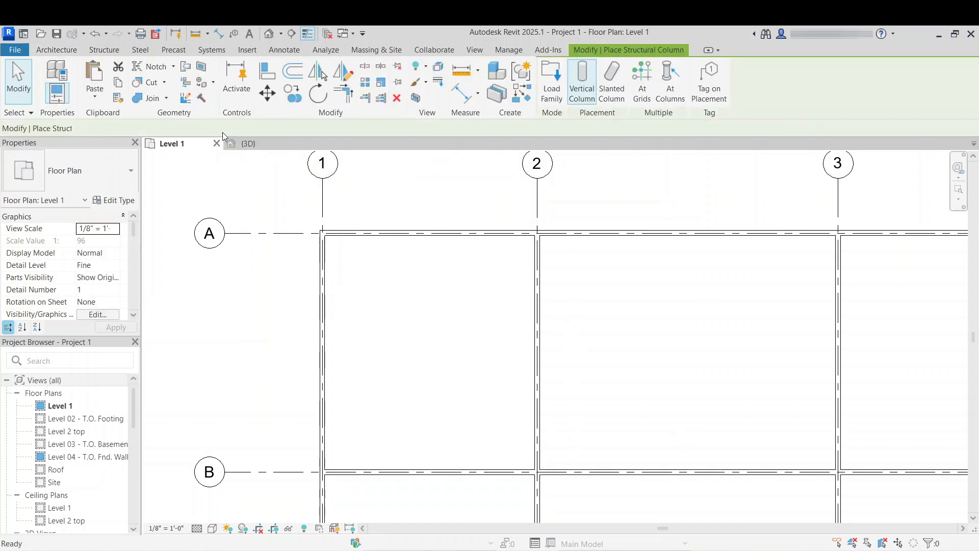
scroll(297, 236, down, 2)
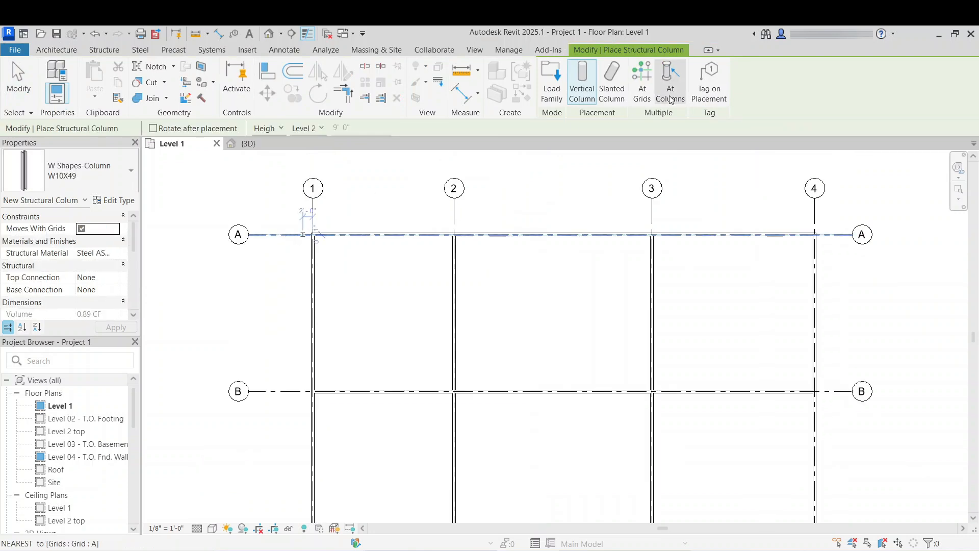
click(643, 84)
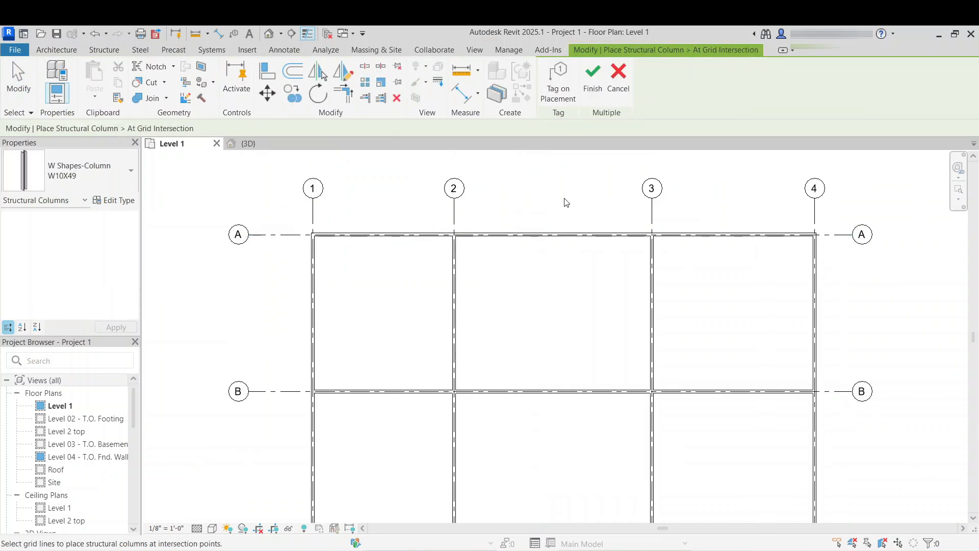
scroll(564, 200, down, 3)
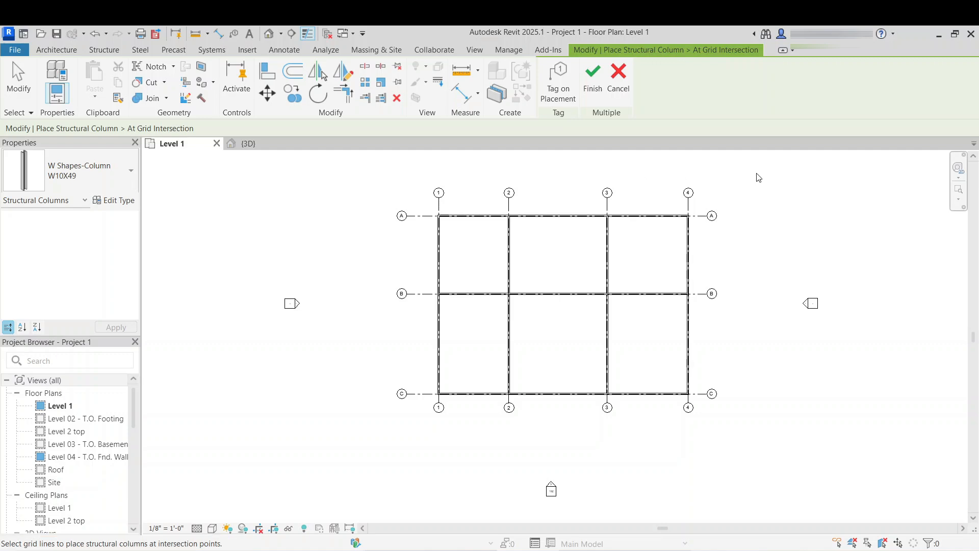
drag(757, 174, 376, 433)
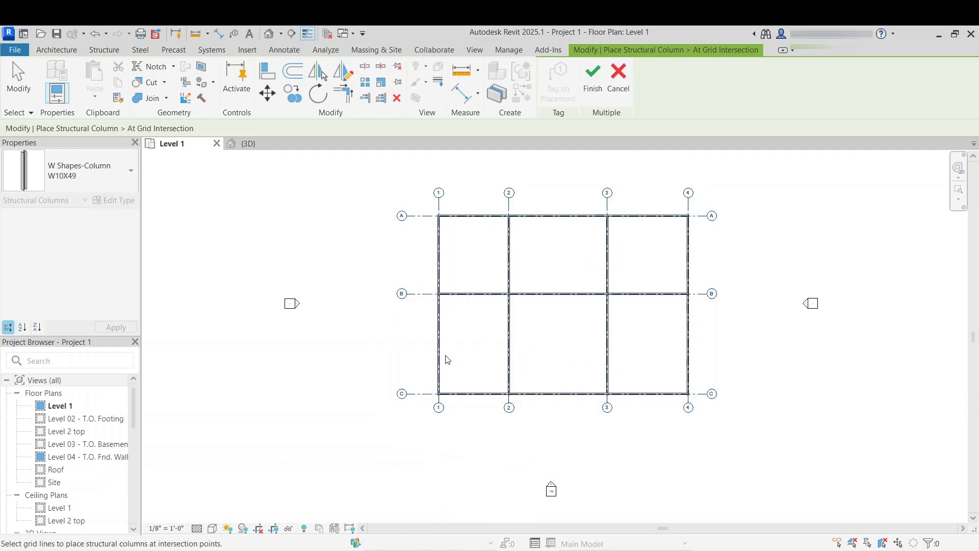
click(593, 82)
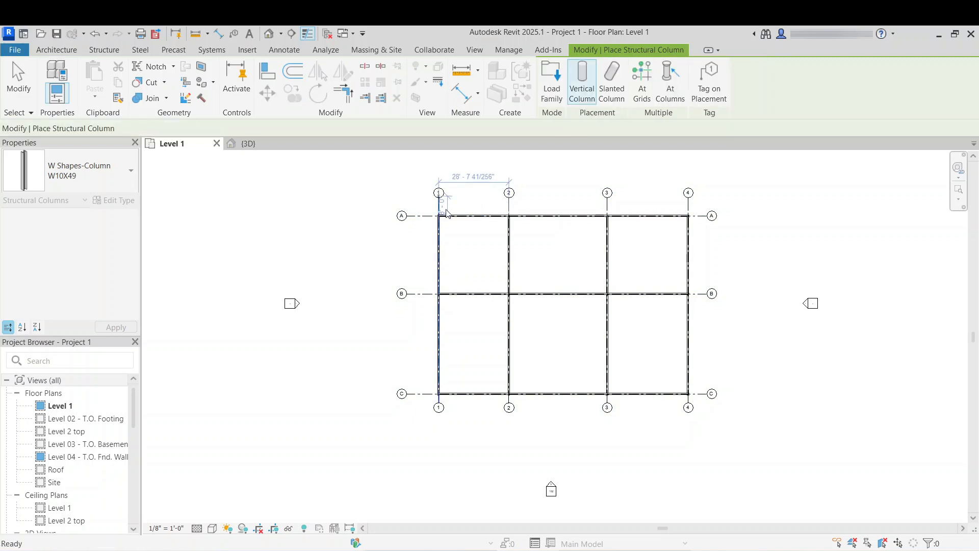
scroll(438, 216, up, 5)
key(Escape)
key(Escape)
- Examine the structural columns at the grid intersections along grids A and B on the Level 1 plan
middle_drag(494, 186, 293, 205)
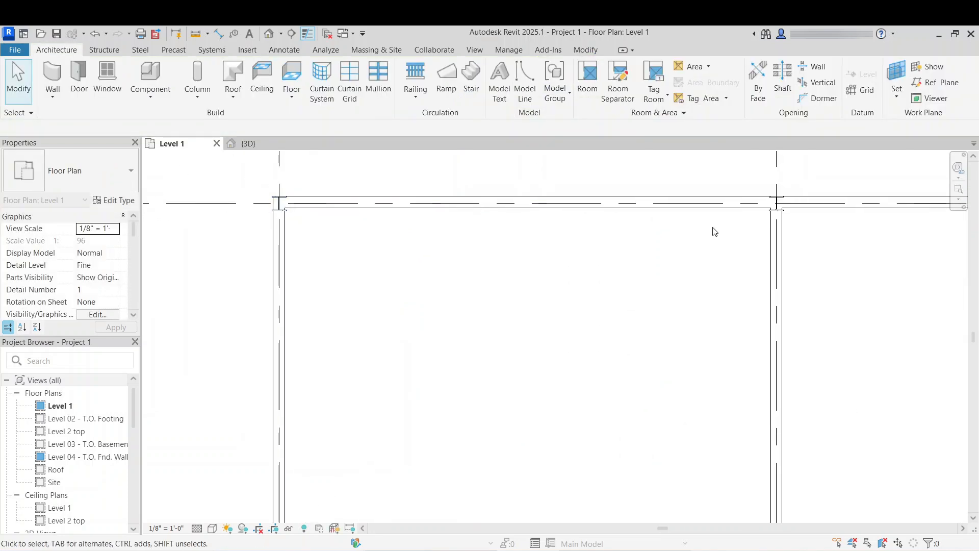
middle_drag(776, 205, 692, 146)
scroll(727, 203, down, 3)
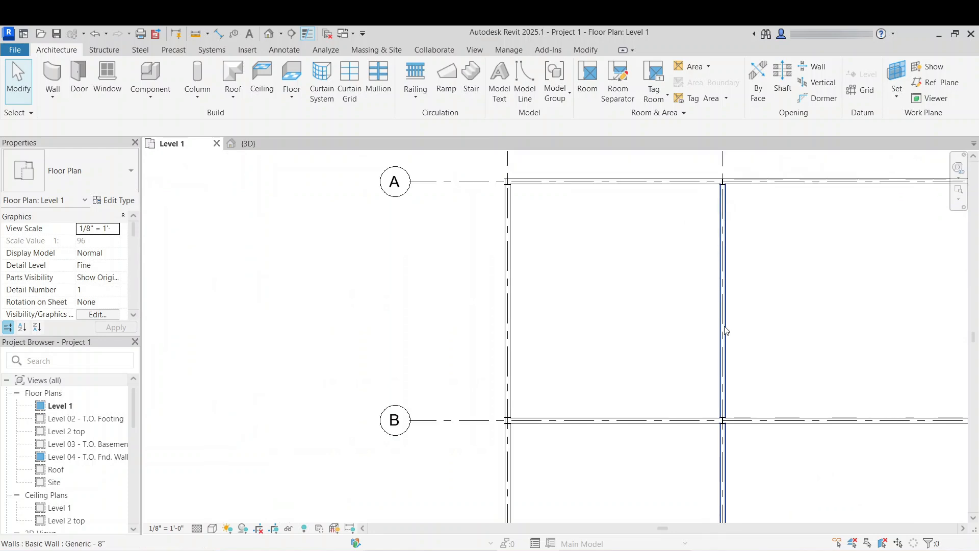
scroll(499, 439, up, 4)
middle_drag(806, 410, 460, 391)
click(755, 372)
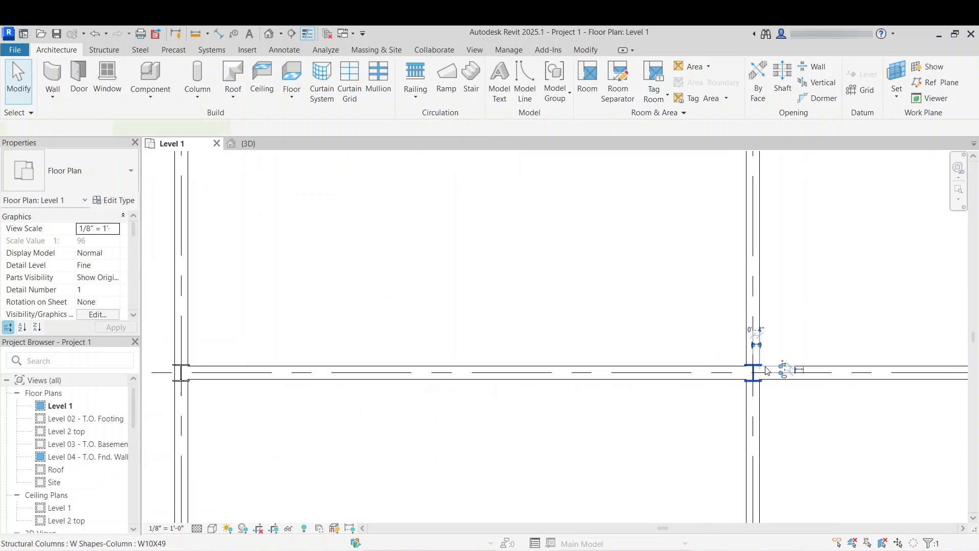
scroll(723, 352, down, 2)
key(Escape)
click(197, 97)
click(227, 118)
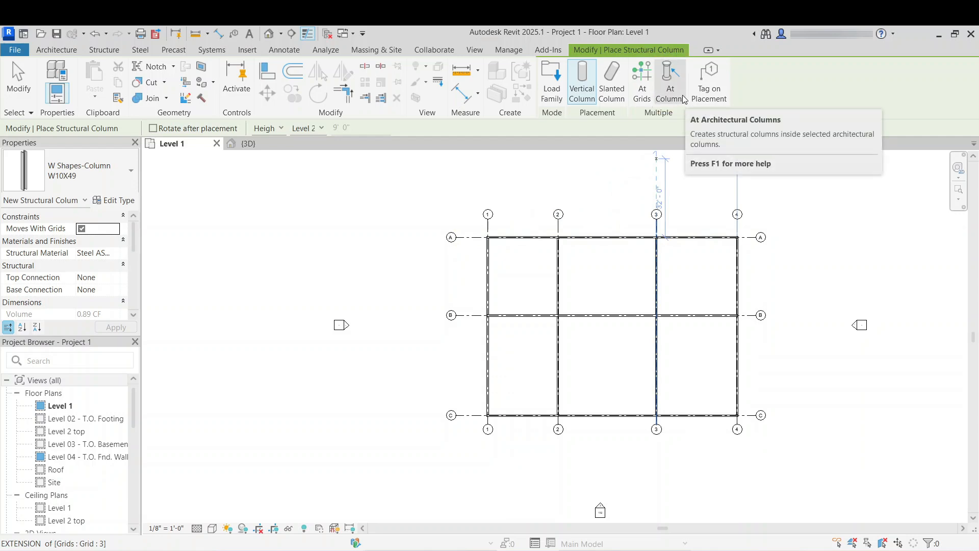
key(Escape)
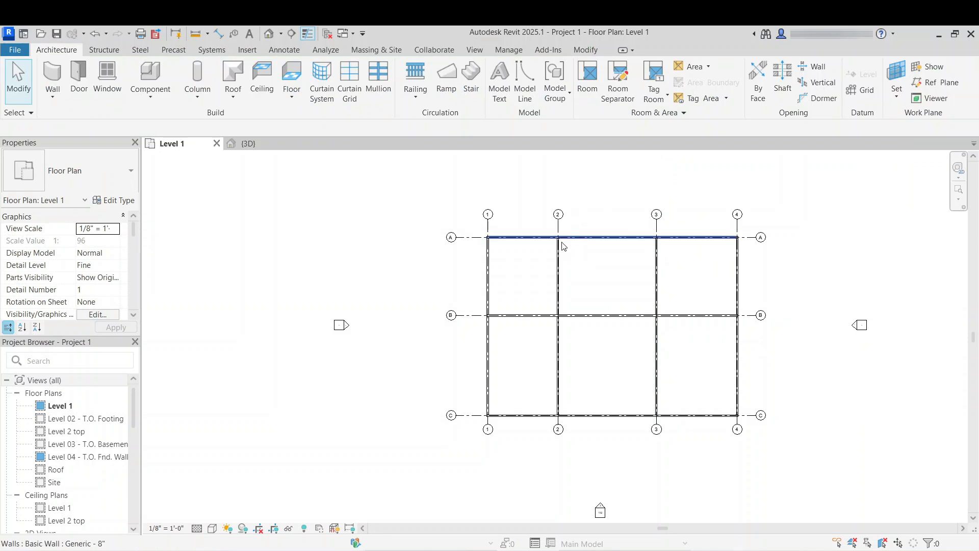
- Rotate the W10X49 structural column at grid intersection A-2 by 90 degrees
scroll(559, 244, up, 10)
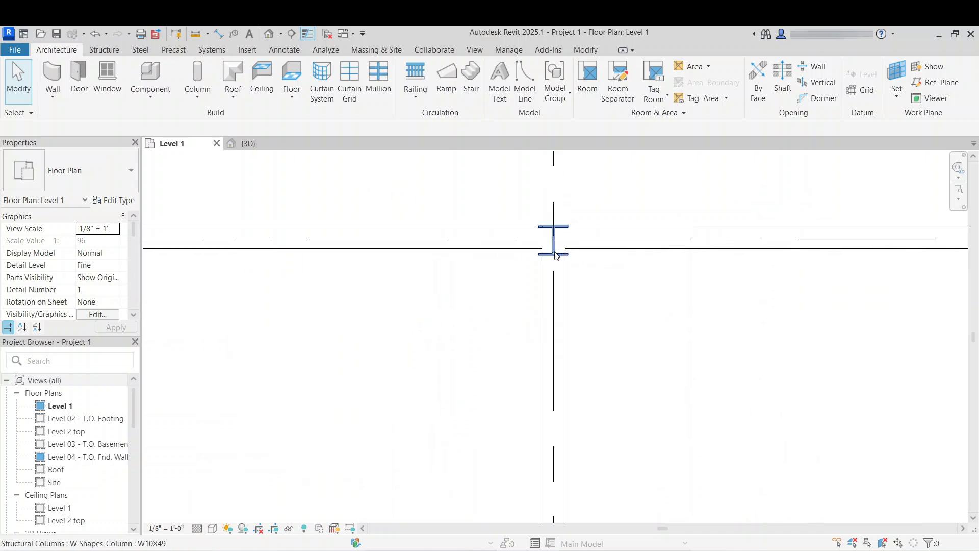
click(561, 258)
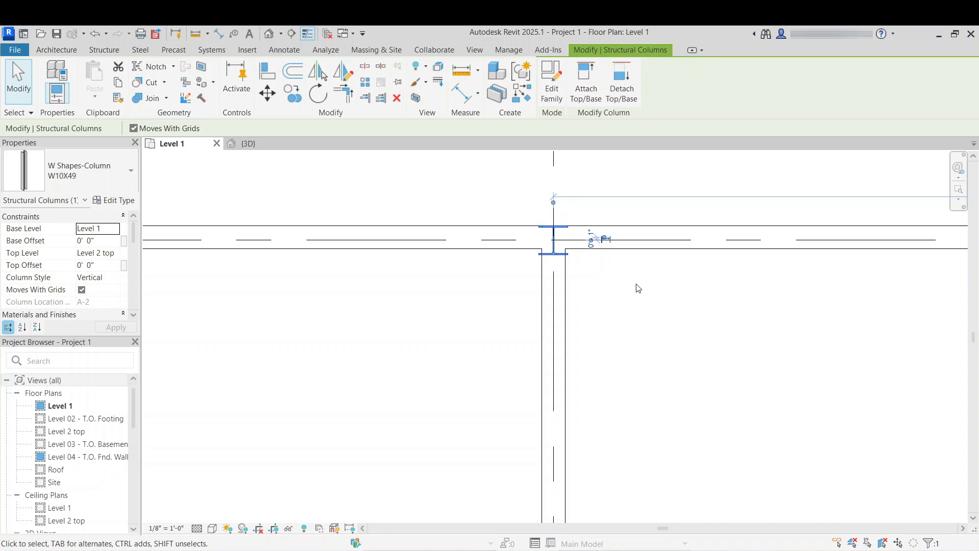
key(space)
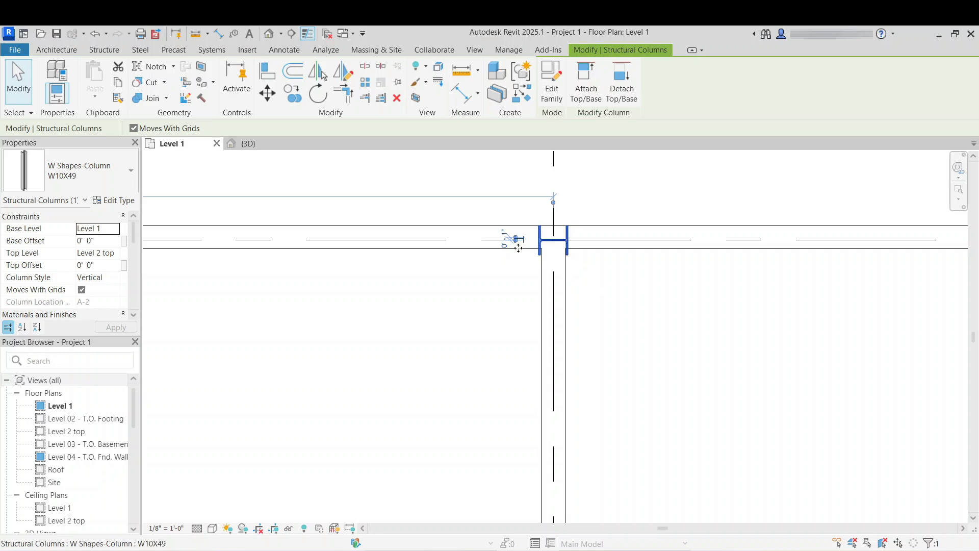
- Inspect the rotated column at A-2 and the other grid intersection columns within the walls in the 3D view
click(248, 144)
scroll(486, 191, up, 5)
shift+middle_drag(485, 192, 540, 285)
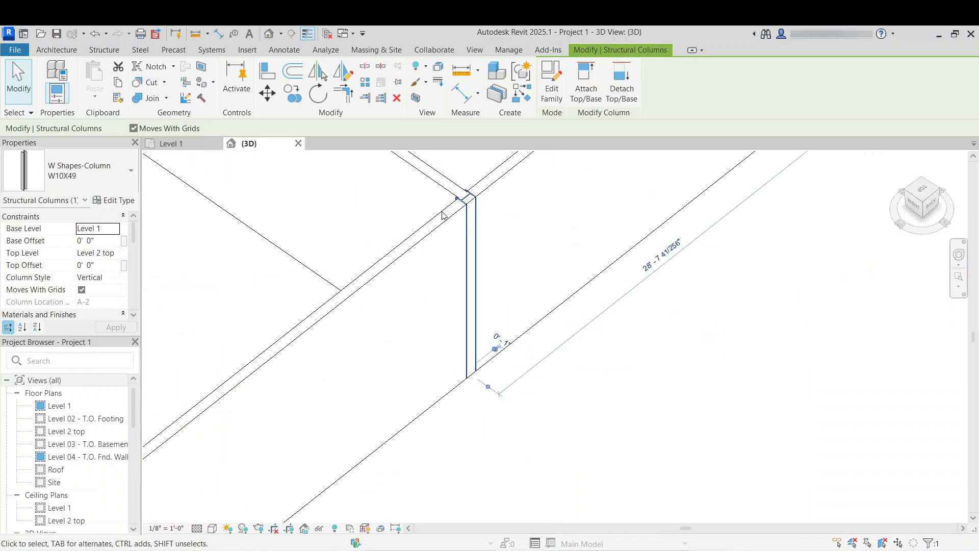
click(657, 350)
scroll(633, 329, down, 4)
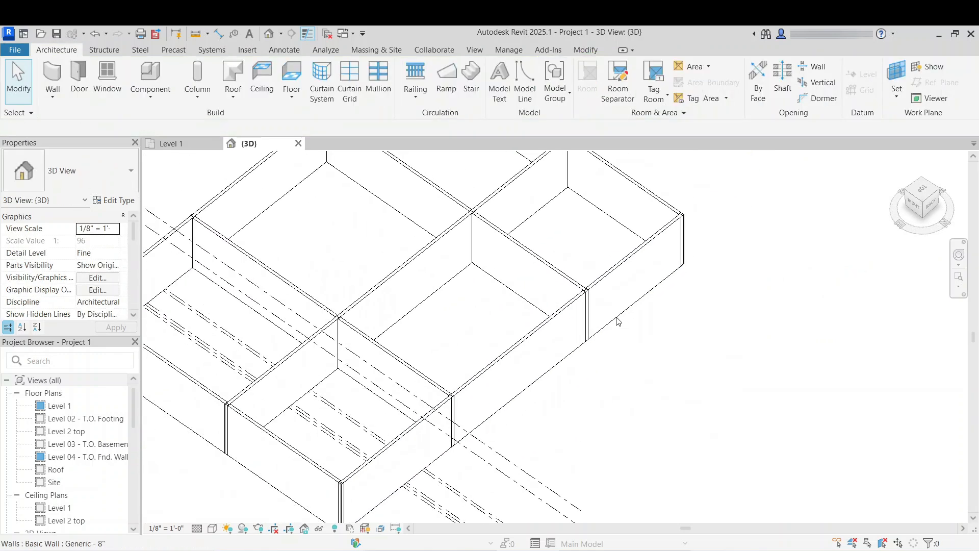
scroll(470, 284, down, 3)
scroll(488, 331, up, 4)
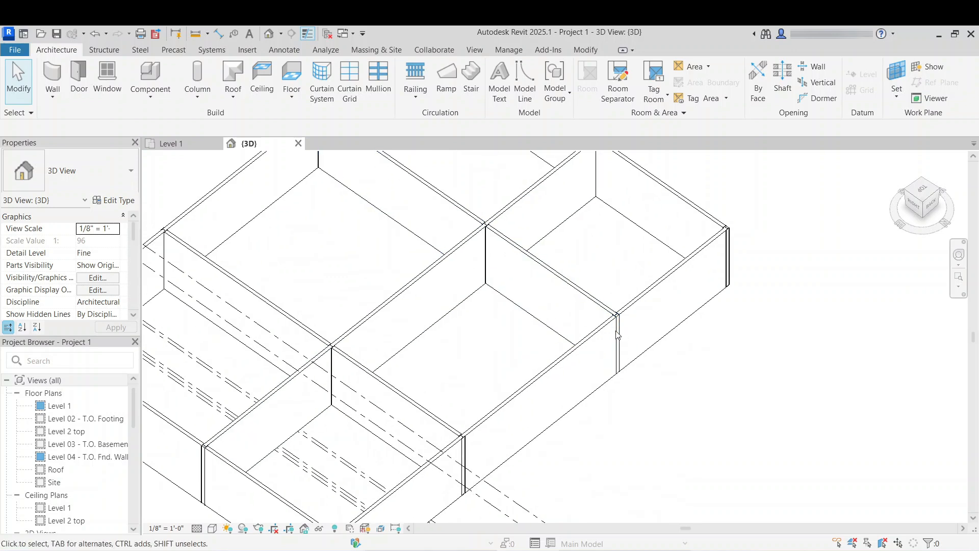
scroll(621, 344, down, 3)
shift+middle_drag(400, 203, 293, 185)
- Return to the Level 1 plan and show the whole layout of grids 1 to 4 and A to C
click(186, 144)
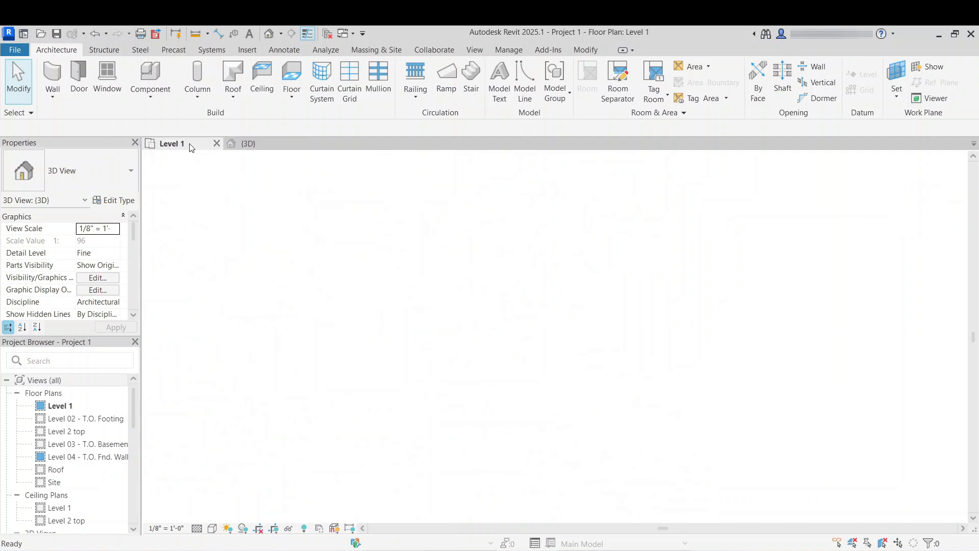
scroll(477, 217, down, 6)
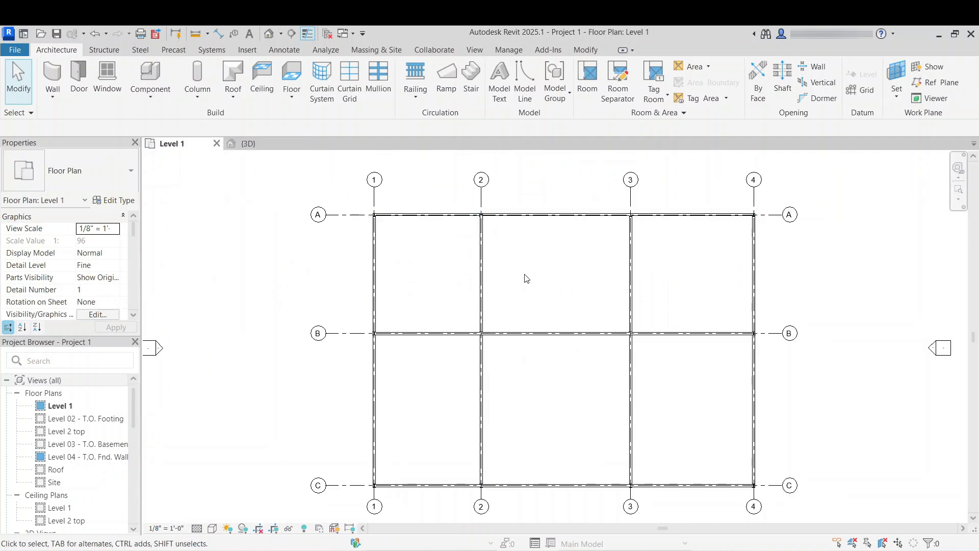
middle_drag(529, 265, 522, 265)
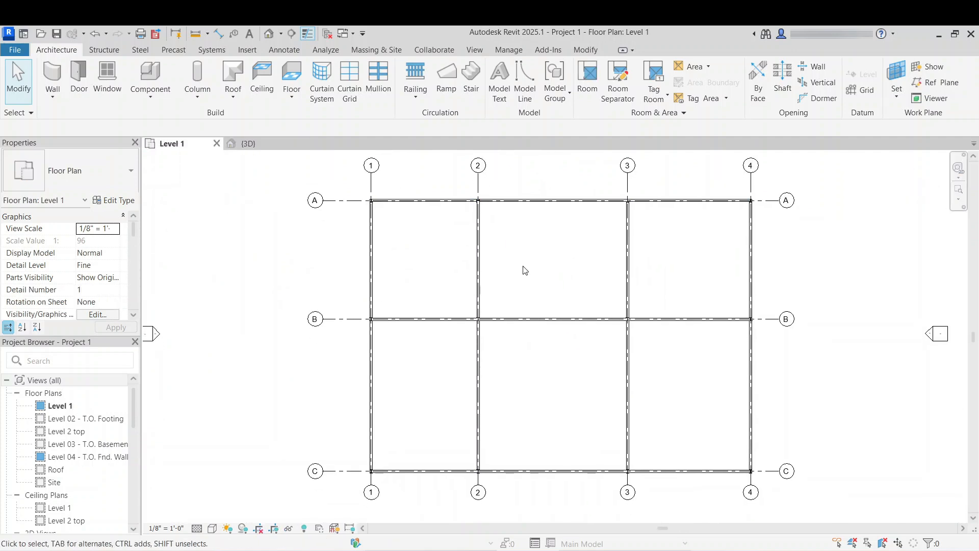